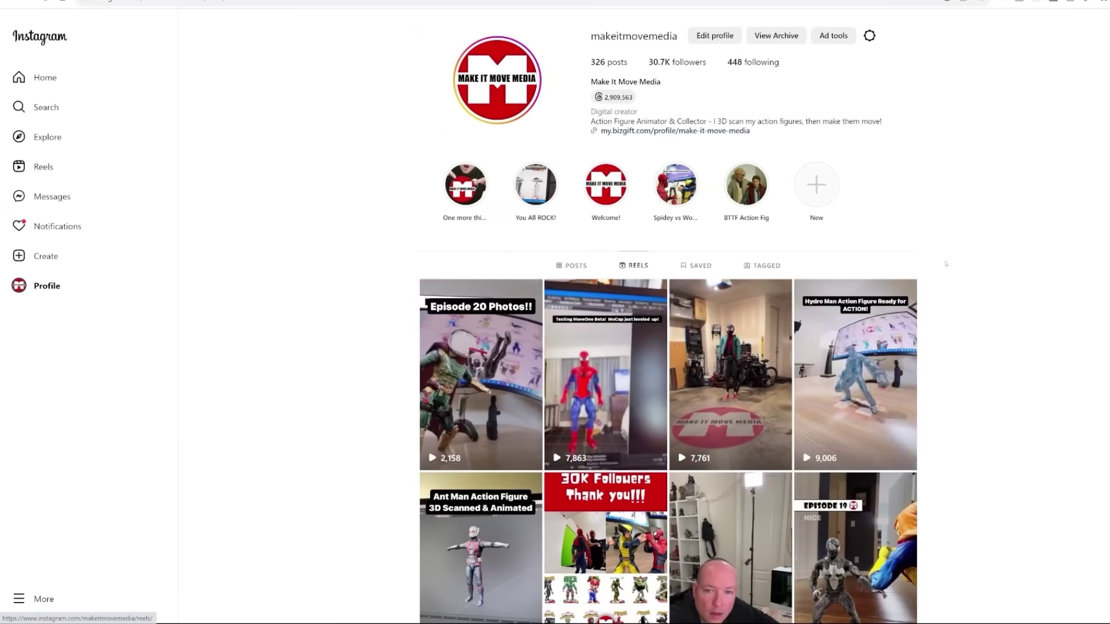
pyautogui.scroll(-5, 945, 264)
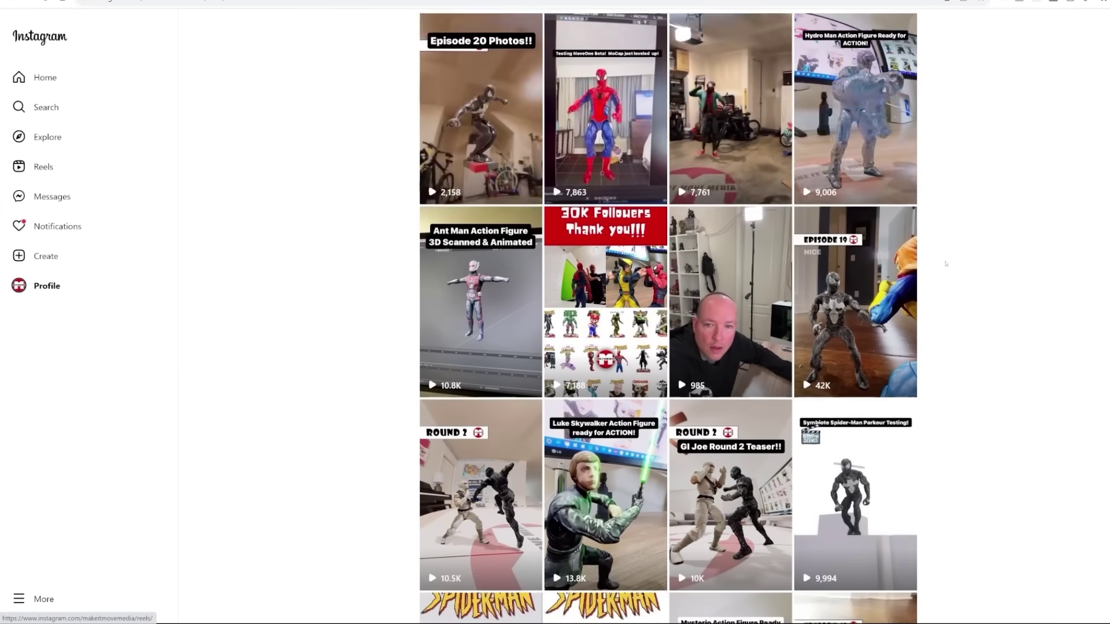
pyautogui.scroll(-2, 946, 264)
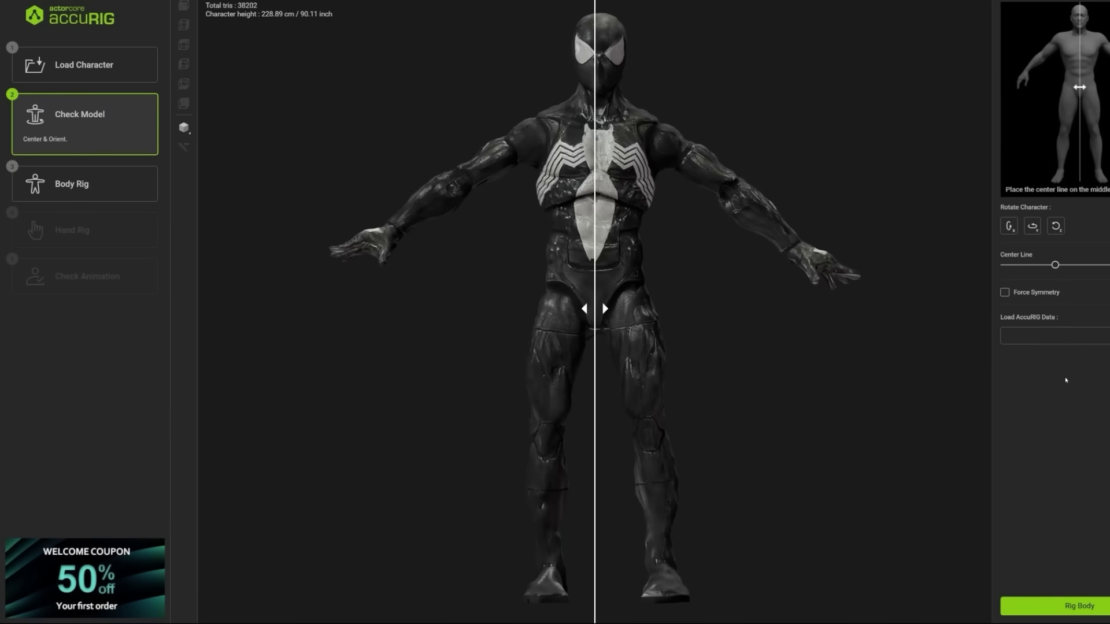
# Load the AccuRIG data from Symbiote.ini and generate the character's body rig.
pyautogui.click(1108, 336)
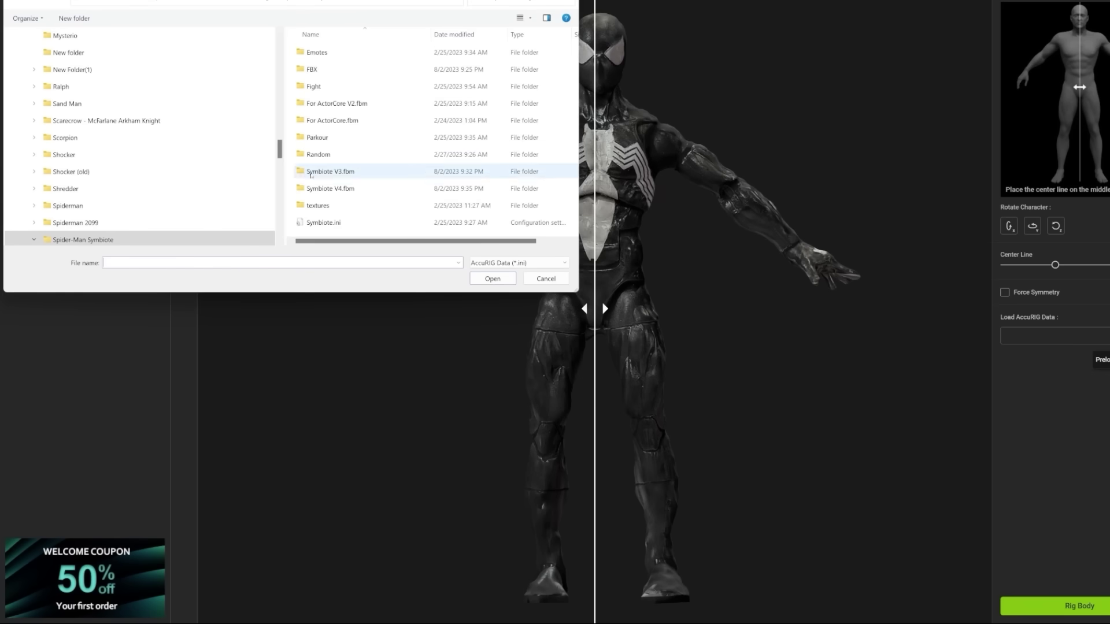
pyautogui.click(315, 222)
pyautogui.click(492, 279)
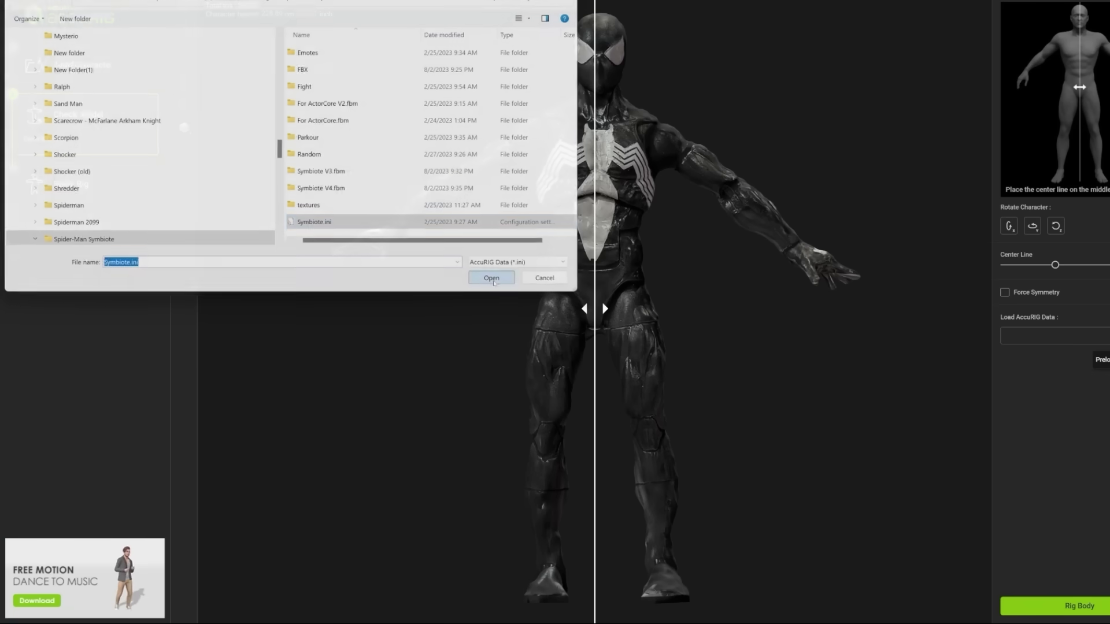
pyautogui.click(1084, 604)
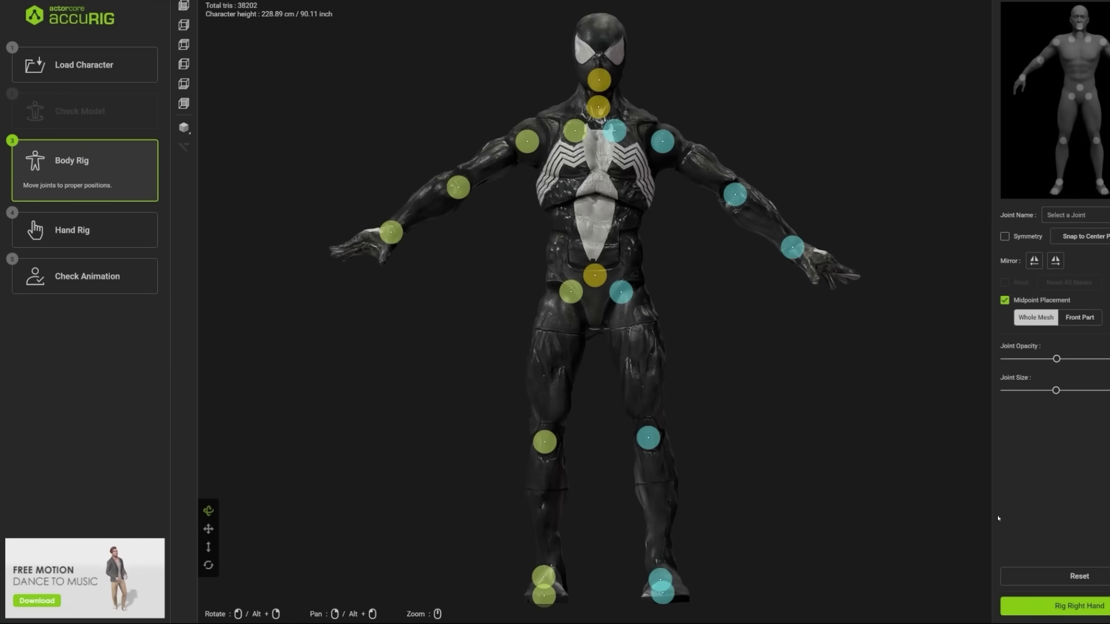
# Check the body joint placement from several angles, then rig the hands and proceed to the animation preview.
pyautogui.scroll(-5, 763, 334)
pyautogui.scroll(5, 837, 357)
pyautogui.moveTo(642, 290); pyautogui.dragTo(685, 323)
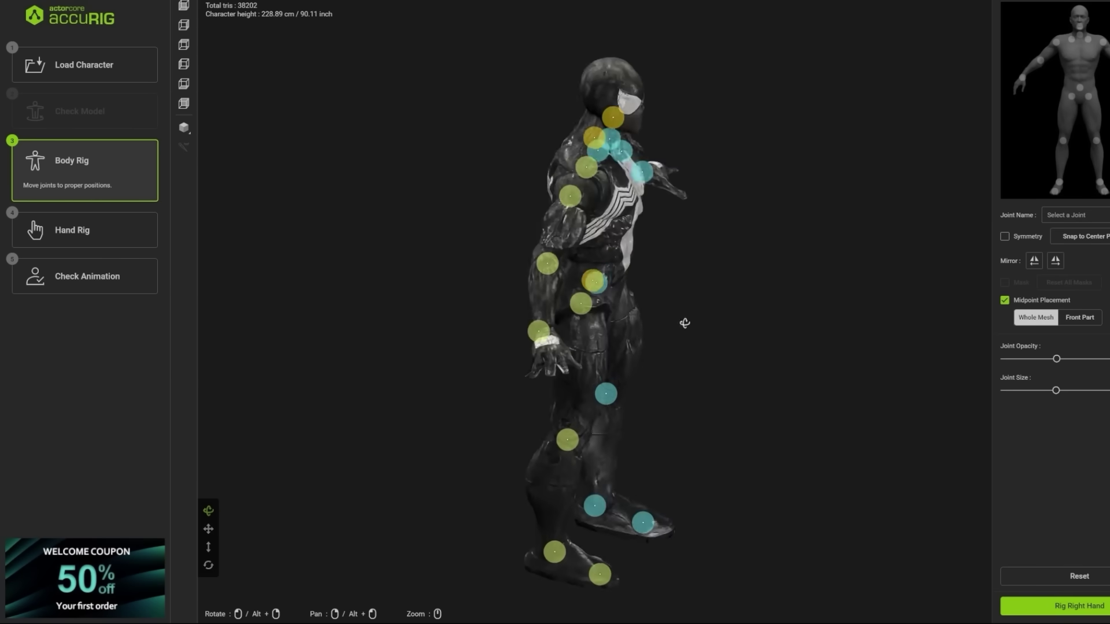
pyautogui.moveTo(685, 323); pyautogui.dragTo(951, 537, button='right')
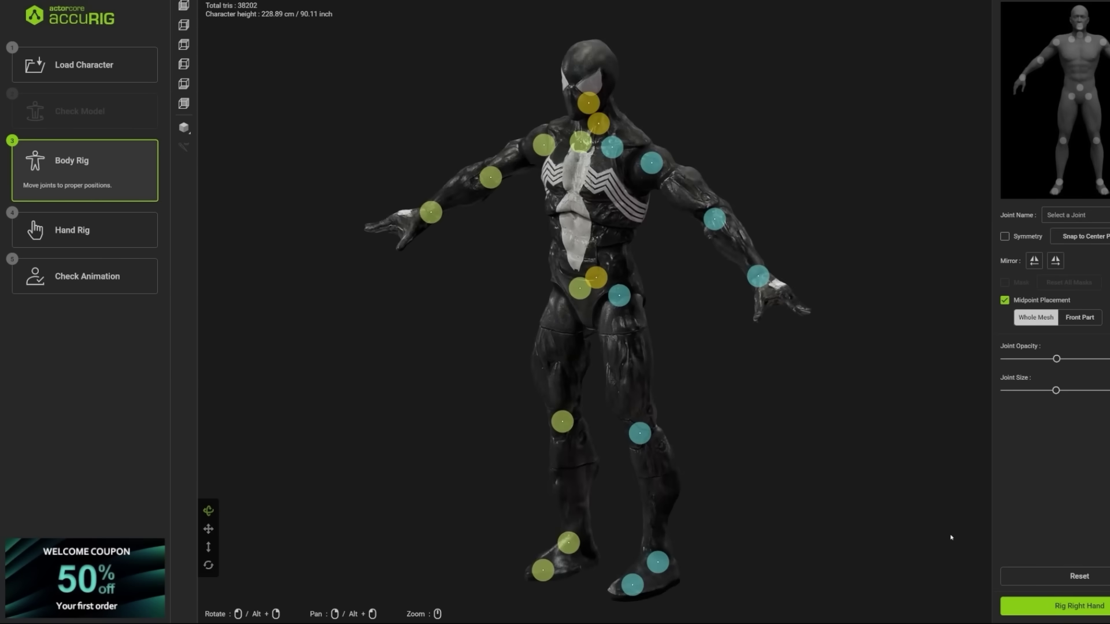
pyautogui.click(1069, 607)
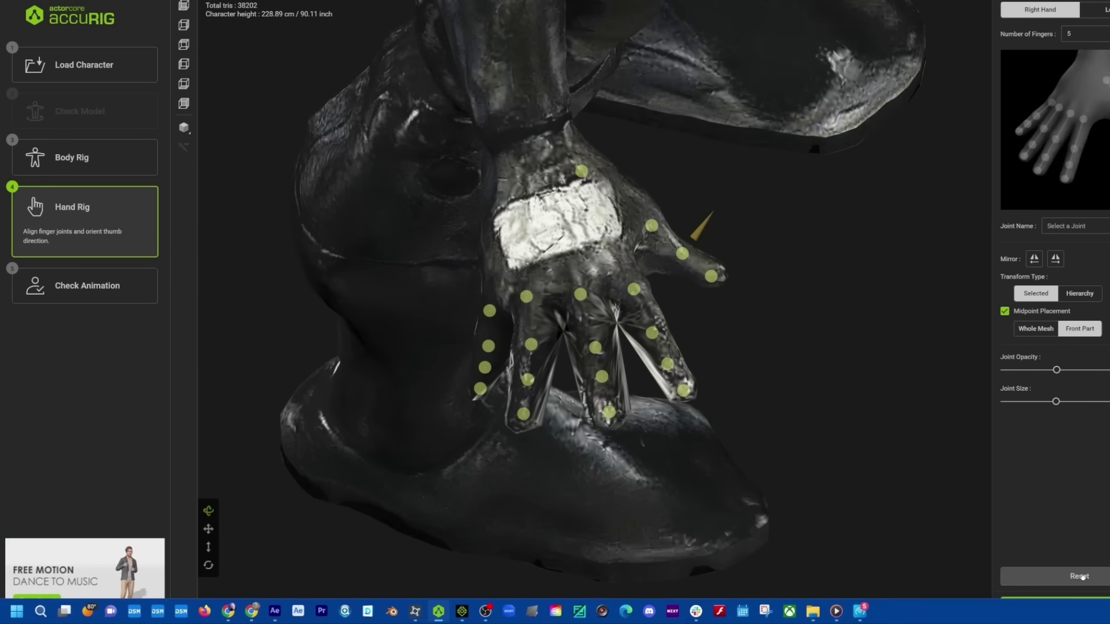
pyautogui.click(1073, 607)
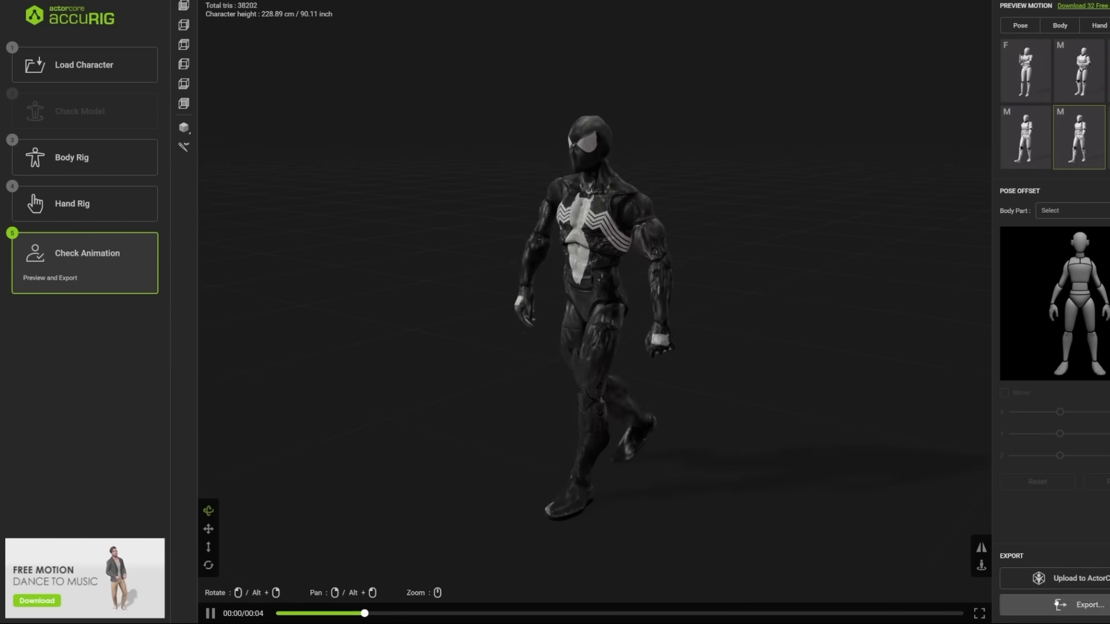
# Export the rigged character as an iAvatar for iClone 8.
pyautogui.click(1057, 605)
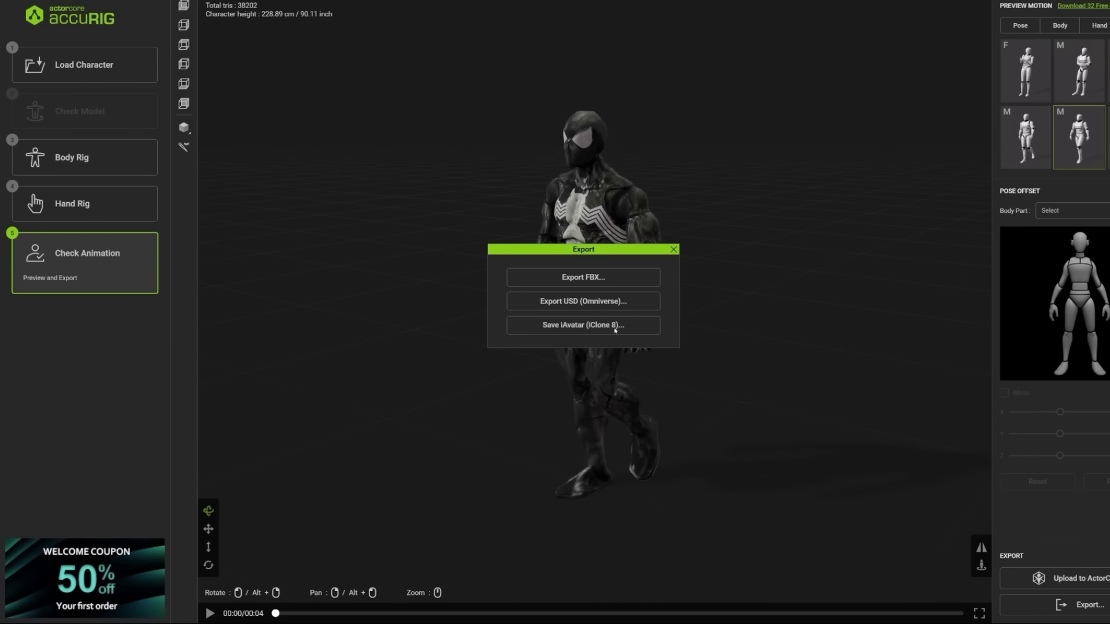
pyautogui.click(615, 325)
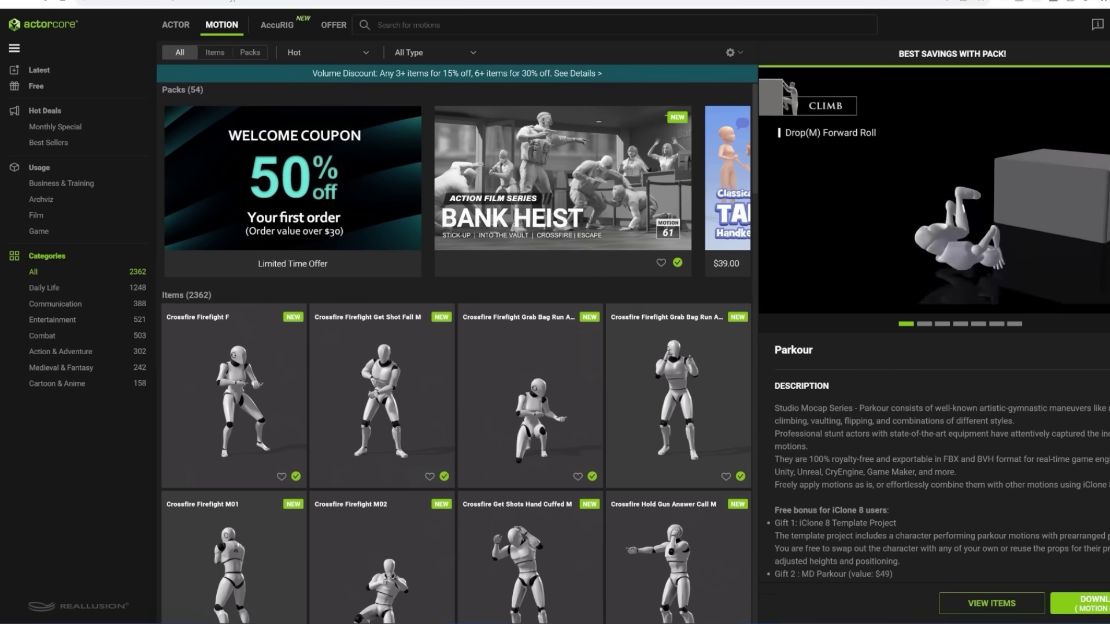
# In the ActorCore motion store, list the items of the Parkour pack and look through its motions.
pyautogui.moveTo(1012, 612)
pyautogui.click(991, 597)
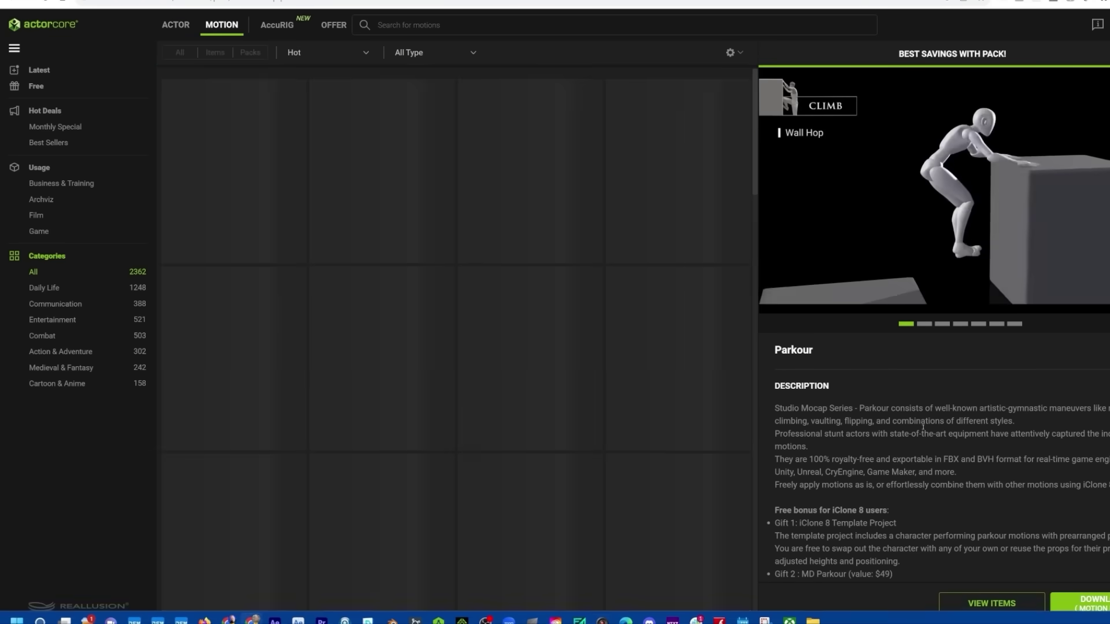
pyautogui.scroll(-5, 596, 400)
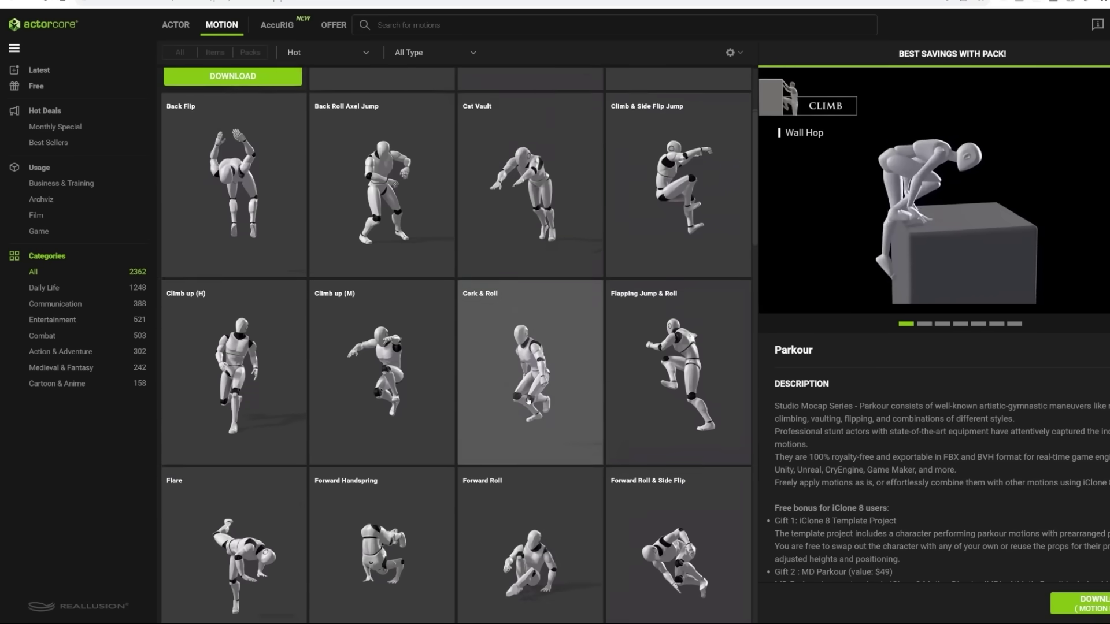
pyautogui.click(596, 401)
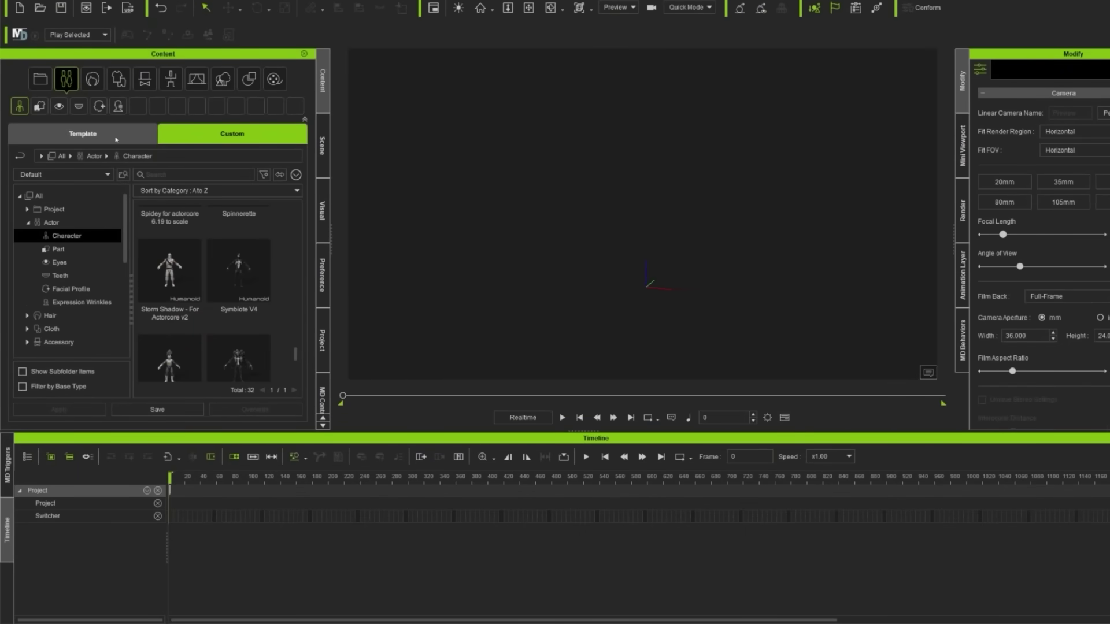
# Switch to iClone and add the custom Symbiote V4 character to the scene.
pyautogui.click(92, 137)
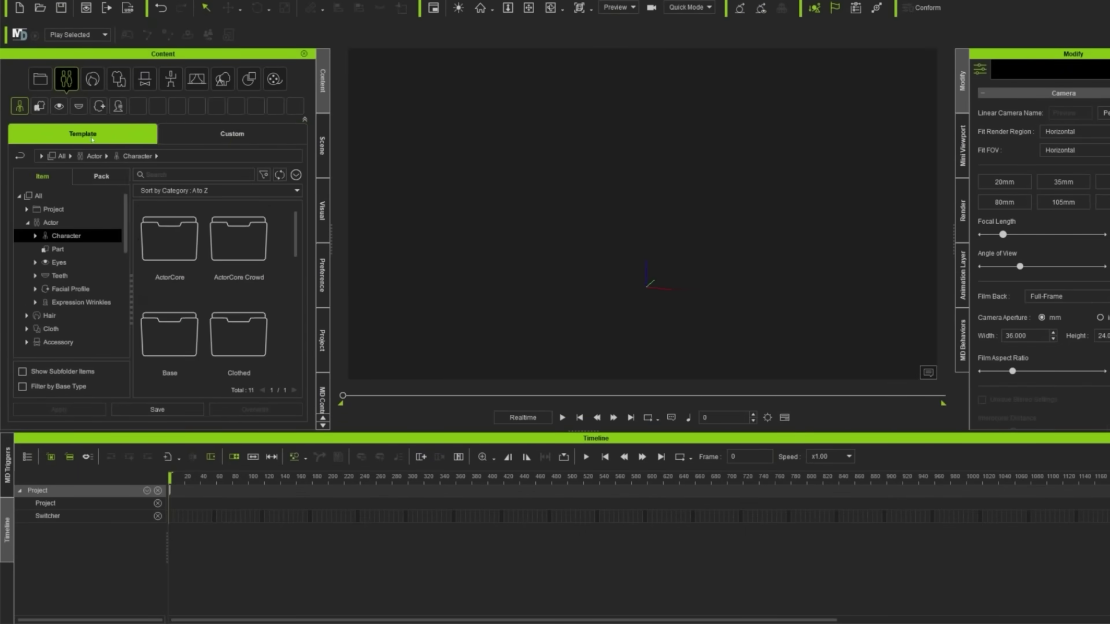
pyautogui.click(233, 136)
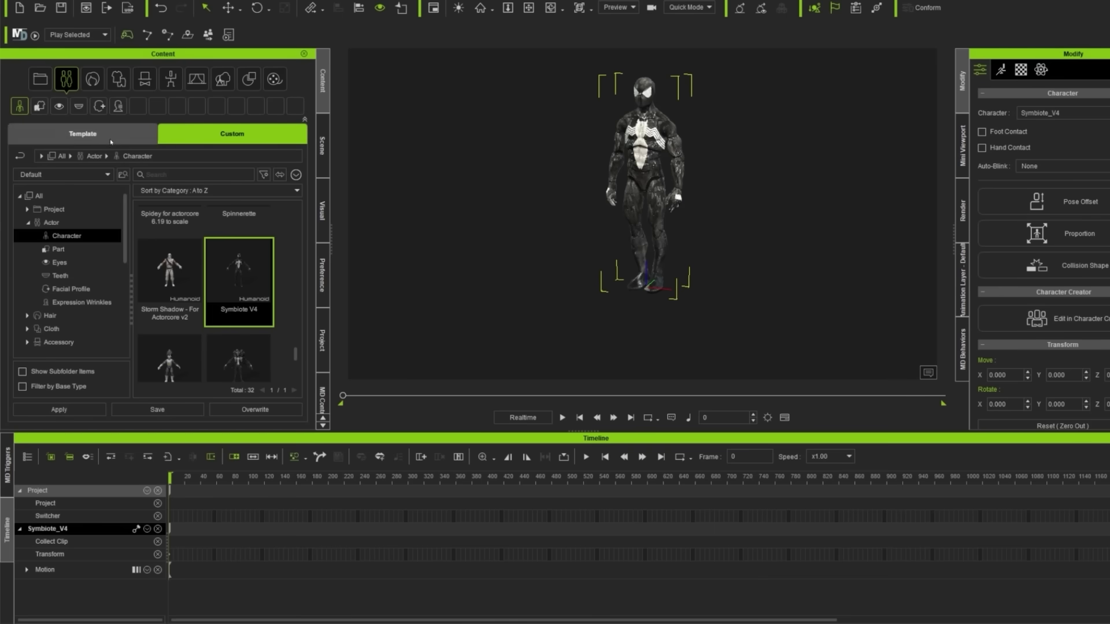
# Search the Parkour template pack for "slow" and apply the Parkour_Slow Down motion to the Symbiote character.
pyautogui.click(109, 142)
pyautogui.click(39, 196)
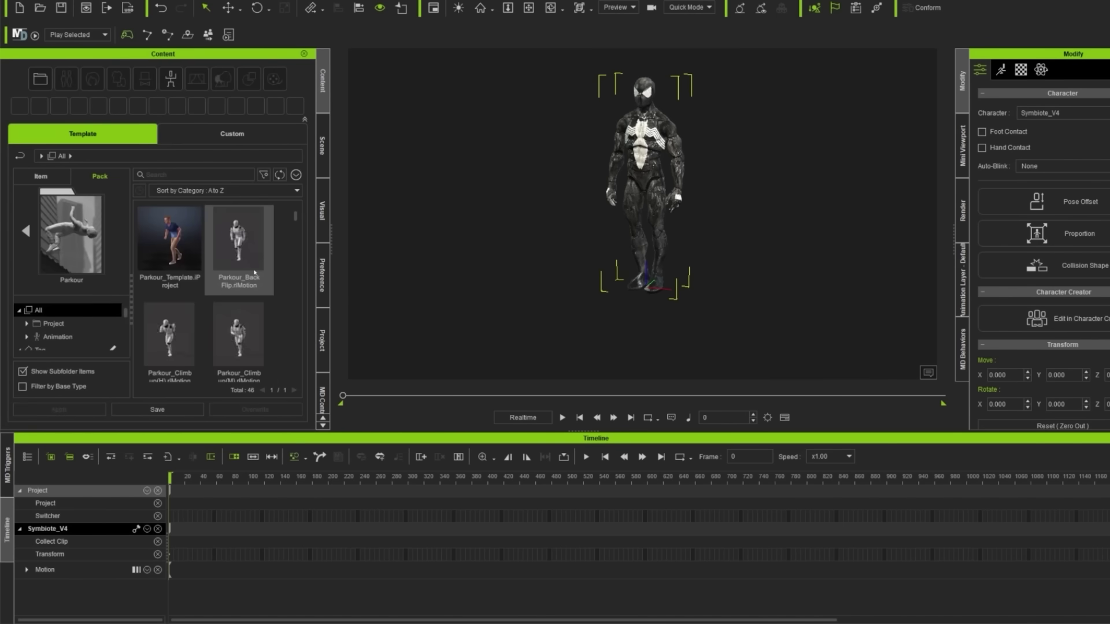
pyautogui.click(211, 176)
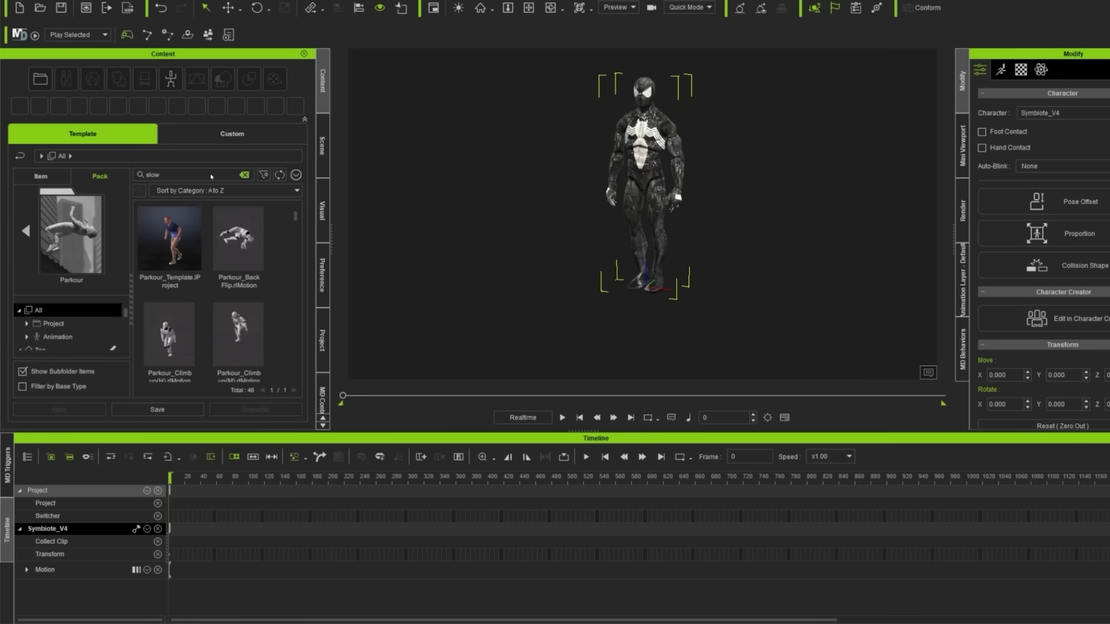
pyautogui.write('slow')
pyautogui.doubleClick(174, 237)
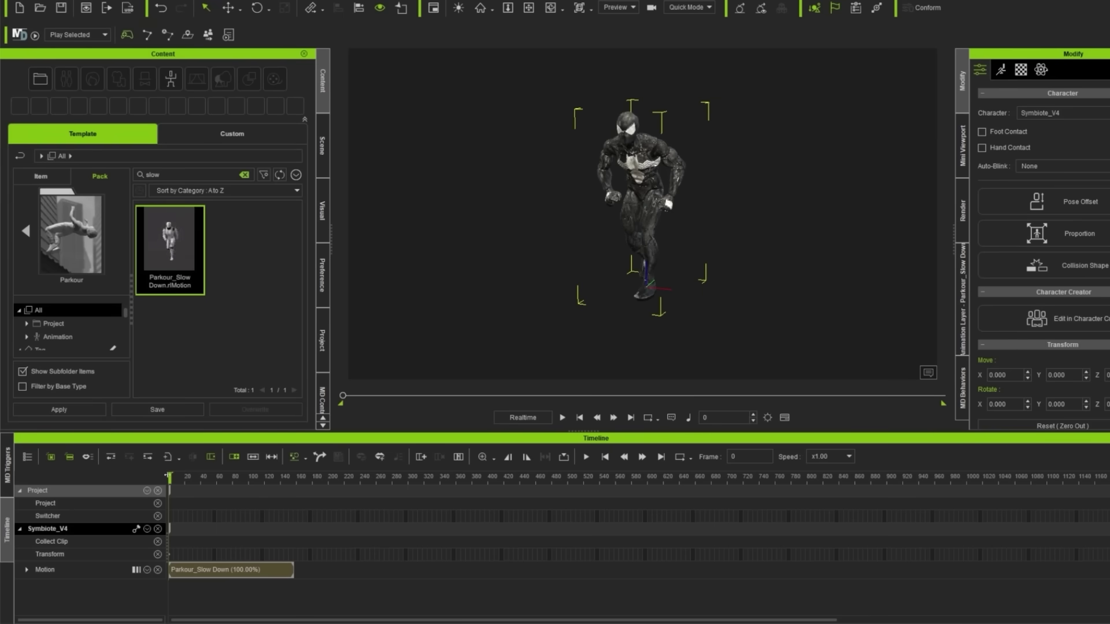
# Preview the Slow Down motion, then add the Parkour_Lache Jump motion after it at frame 188.
pyautogui.press('space')
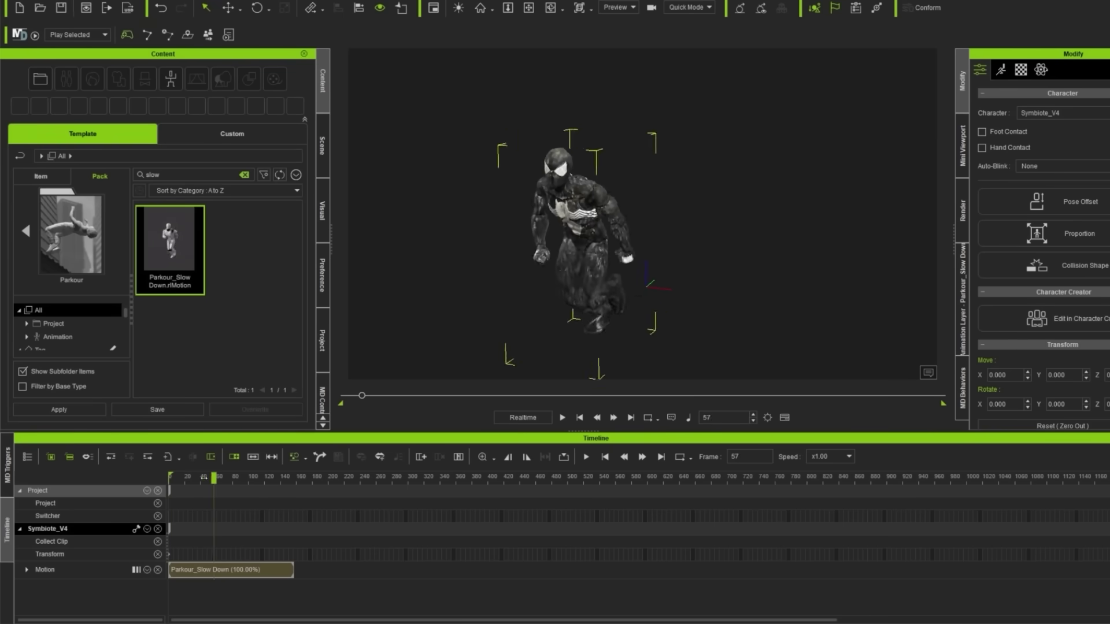
pyautogui.scroll(-5, 627, 244)
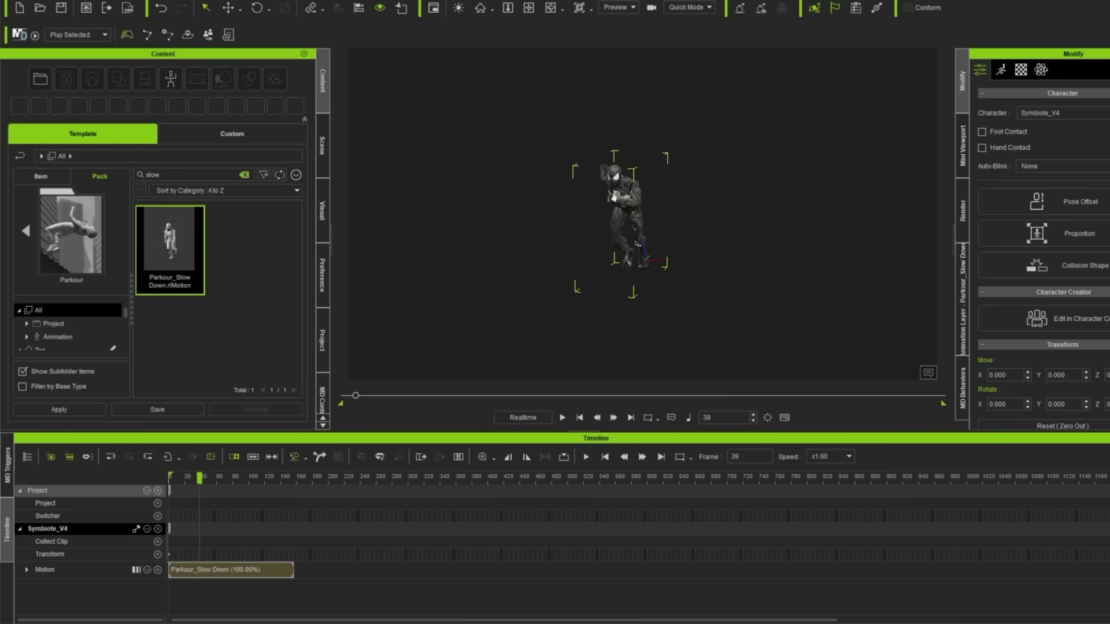
pyautogui.moveTo(199, 477); pyautogui.dragTo(246, 498)
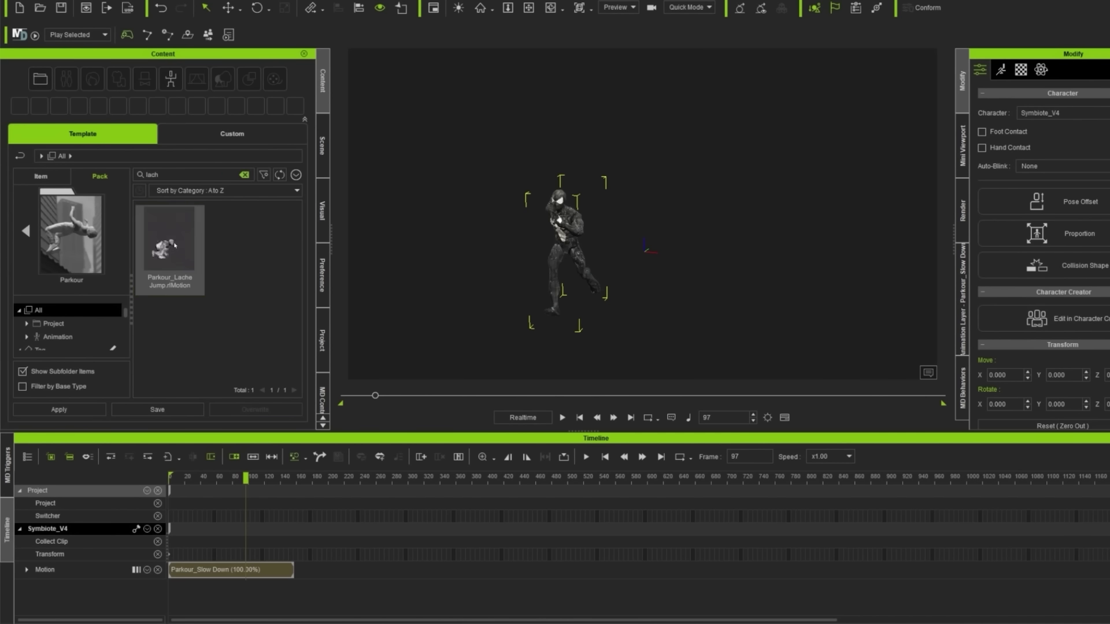
pyautogui.moveTo(246, 478); pyautogui.dragTo(319, 478)
pyautogui.doubleClick(166, 237)
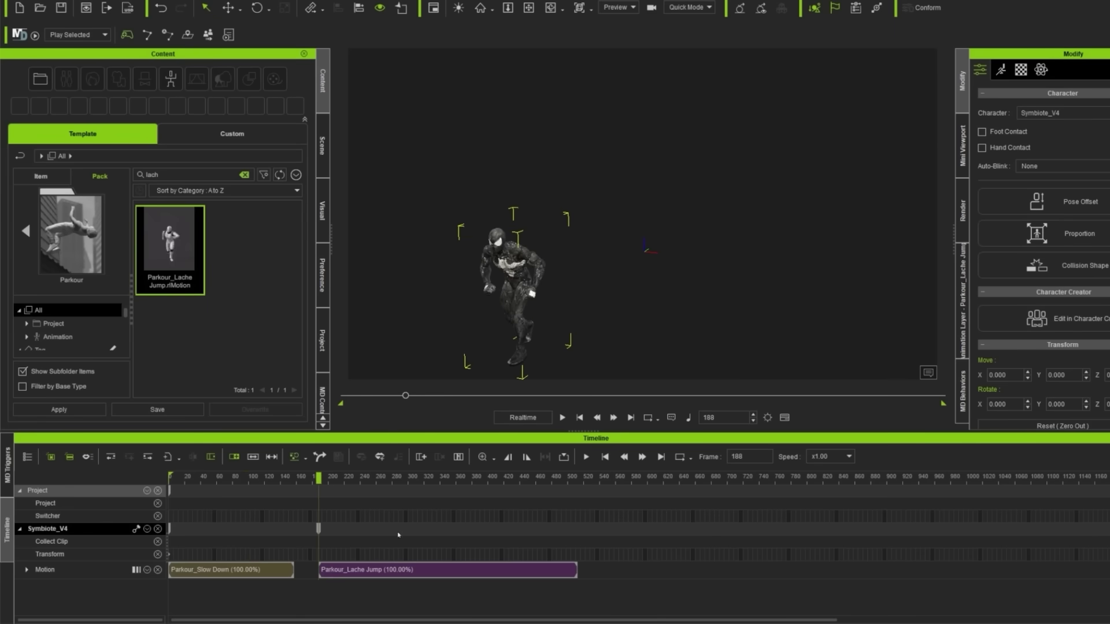
# Move the Lache Jump clip earlier to overlap the end of the Slow Down clip, and scrub through the blend.
pyautogui.moveTo(324, 479); pyautogui.dragTo(315, 570)
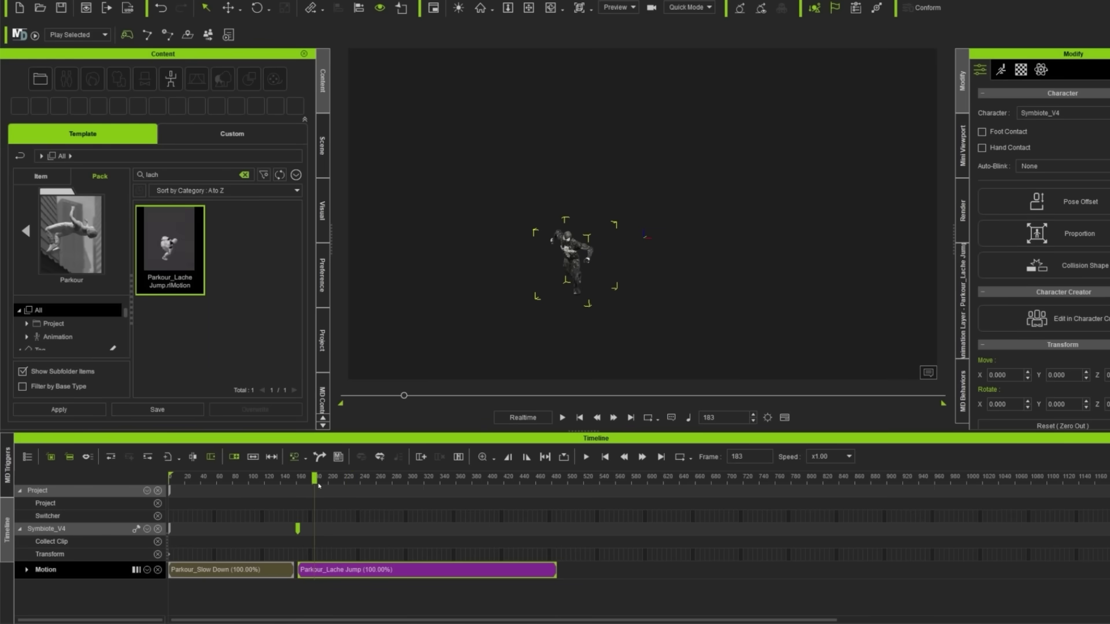
pyautogui.moveTo(306, 487); pyautogui.dragTo(275, 502)
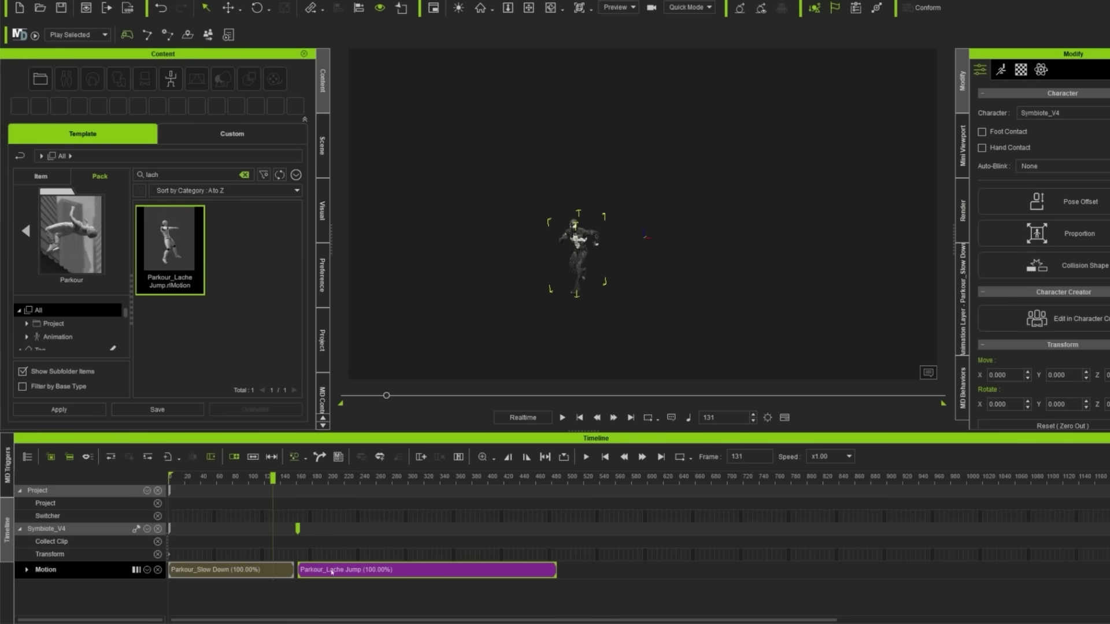
pyautogui.moveTo(330, 572)
pyautogui.mouseDown()
pyautogui.moveTo(313, 573)
pyautogui.moveTo(345, 572)
pyautogui.moveTo(278, 572)
pyautogui.moveTo(344, 568)
pyautogui.mouseUp()
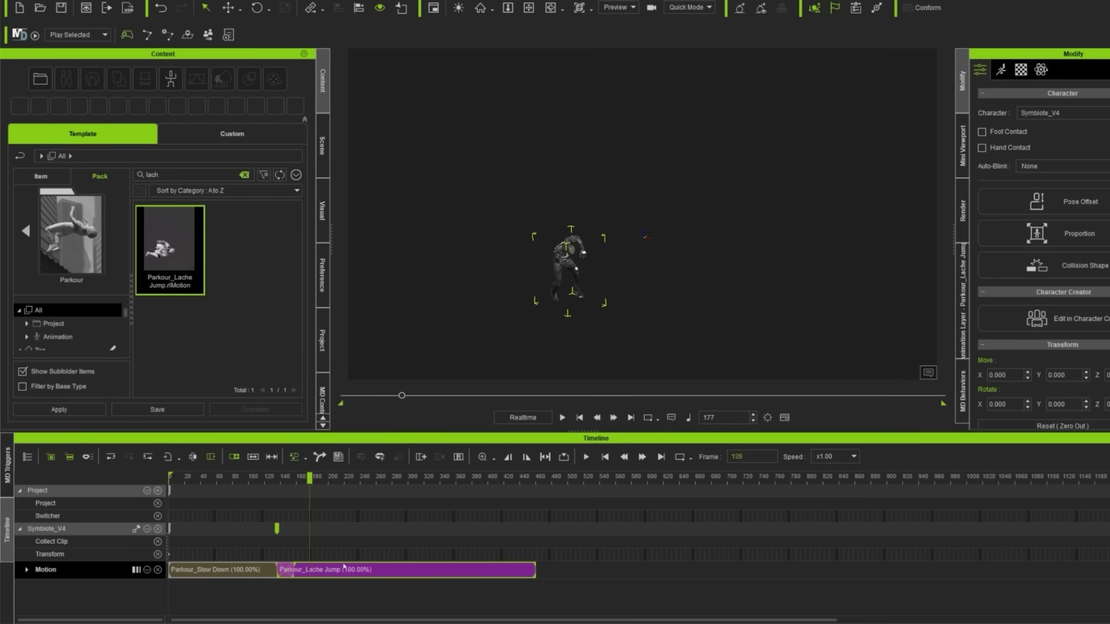
pyautogui.moveTo(341, 479); pyautogui.dragTo(367, 515)
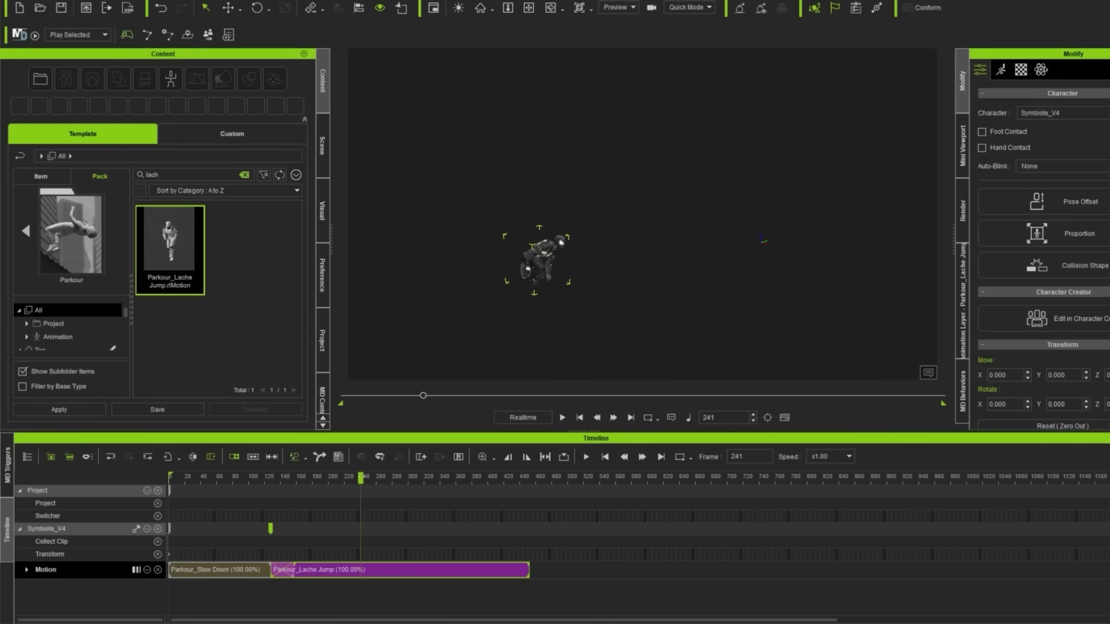
pyautogui.moveTo(361, 479); pyautogui.dragTo(487, 526)
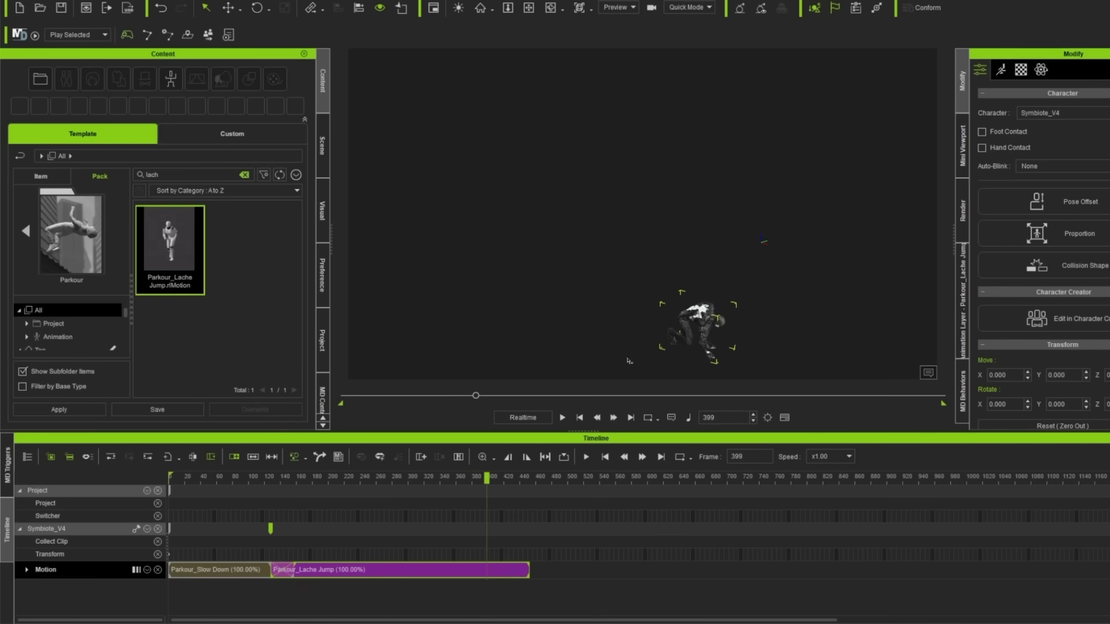
# Search the pack for "pre" and apply the Parkour_Precision Jump motion to the character just after the Lache Jump clip.
pyautogui.moveTo(745, 304); pyautogui.dragTo(693, 229, button='middle')
pyautogui.moveTo(691, 277); pyautogui.dragTo(599, 254, button='right')
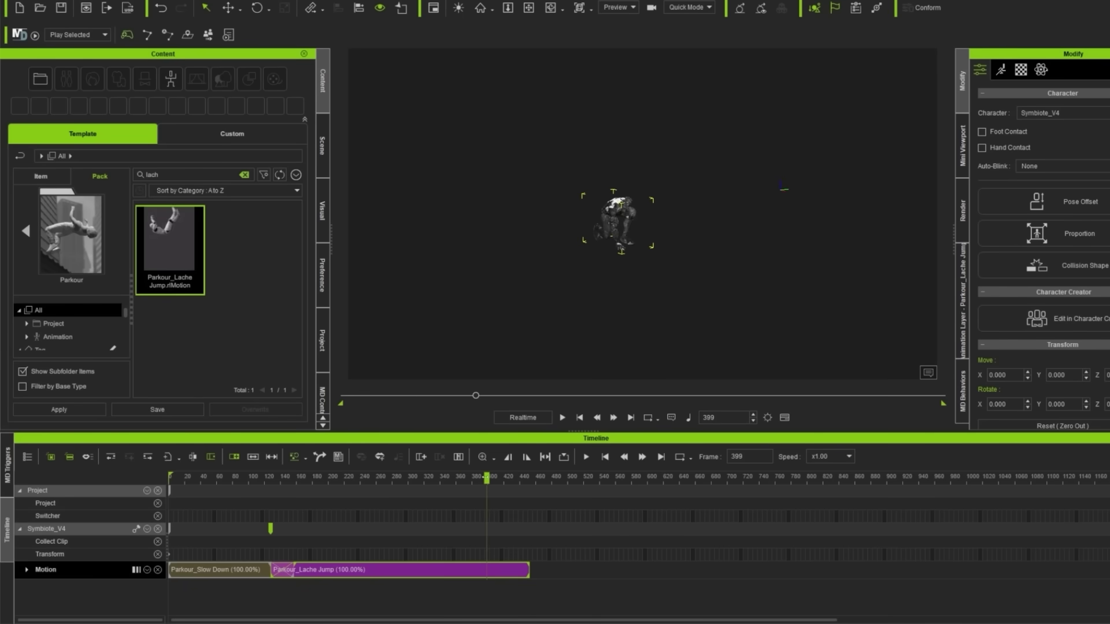
pyautogui.moveTo(486, 477); pyautogui.dragTo(490, 540)
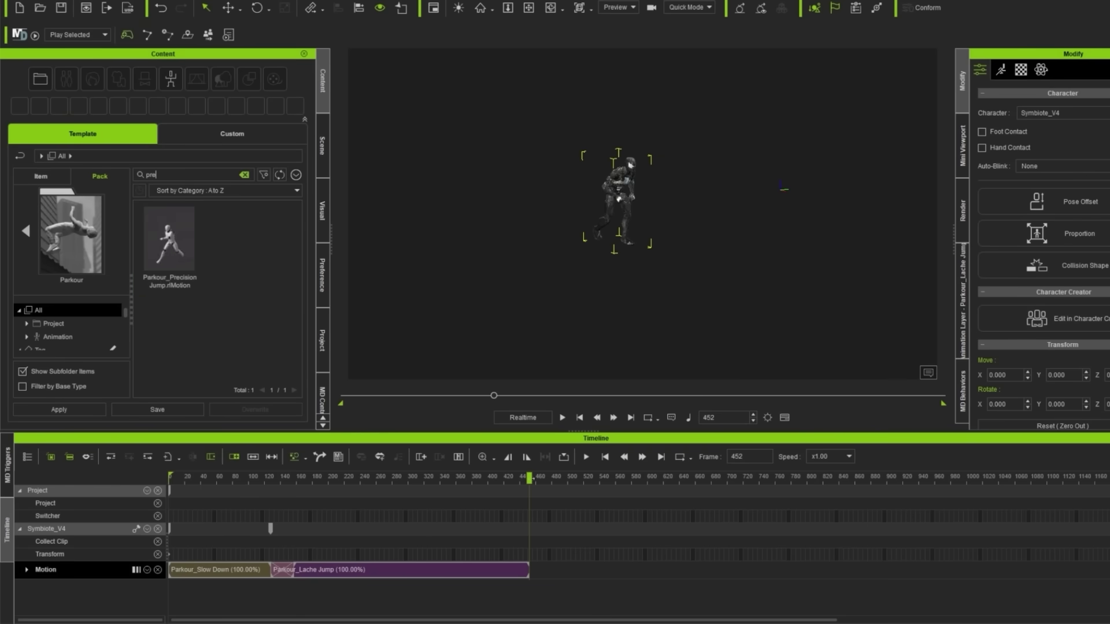
pyautogui.moveTo(169, 243); pyautogui.dragTo(648, 224)
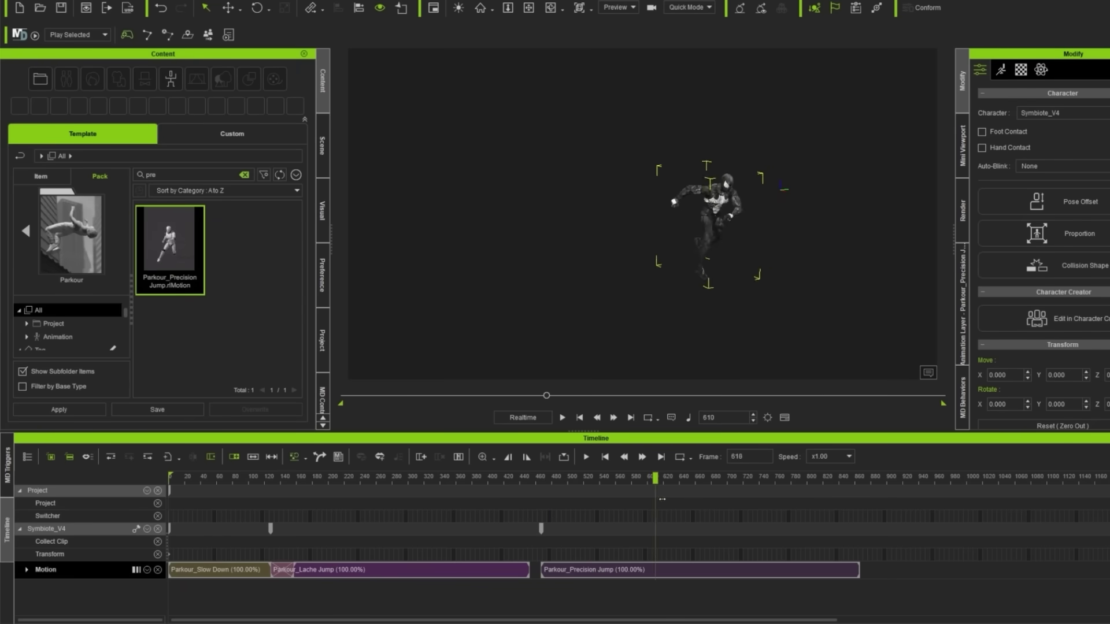
# Review the Precision Jump motion and move its clip earlier to overlap the end of the Lache Jump clip.
pyautogui.moveTo(713, 501); pyautogui.dragTo(734, 495)
pyautogui.moveTo(748, 335); pyautogui.dragTo(574, 312, button='middle')
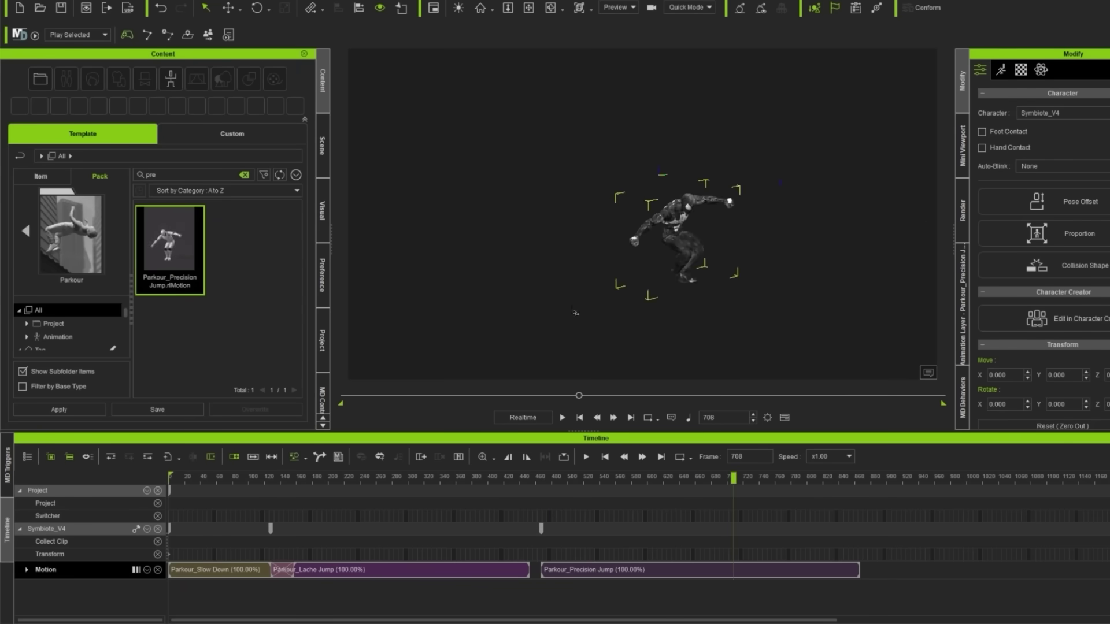
pyautogui.moveTo(733, 488); pyautogui.dragTo(498, 533)
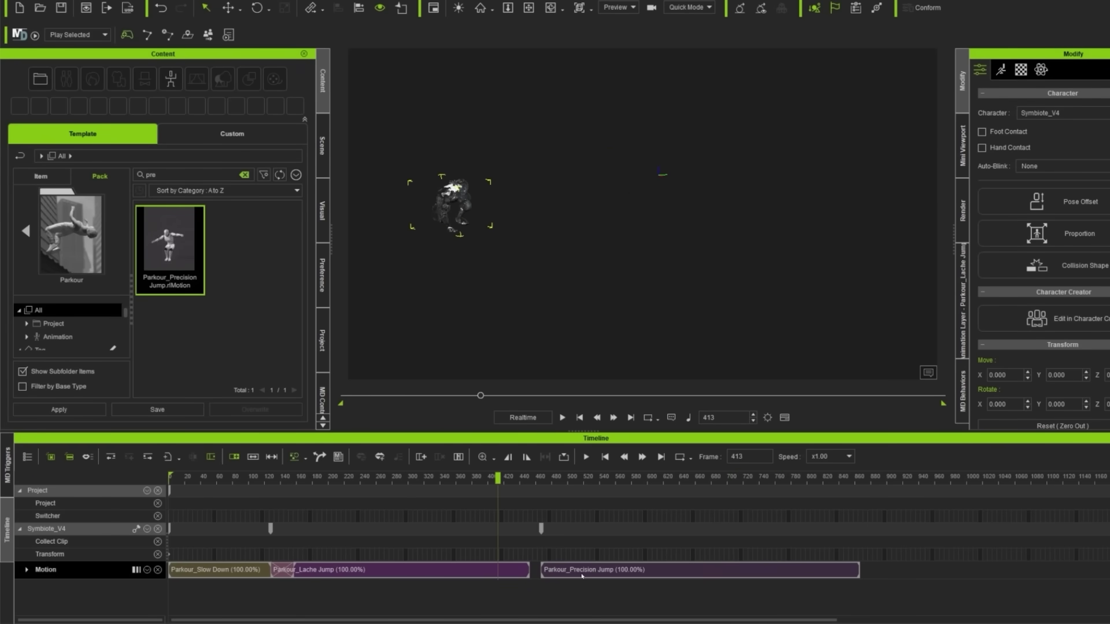
pyautogui.click(616, 569)
pyautogui.moveTo(615, 570); pyautogui.dragTo(562, 571)
pyautogui.moveTo(508, 483); pyautogui.dragTo(513, 537)
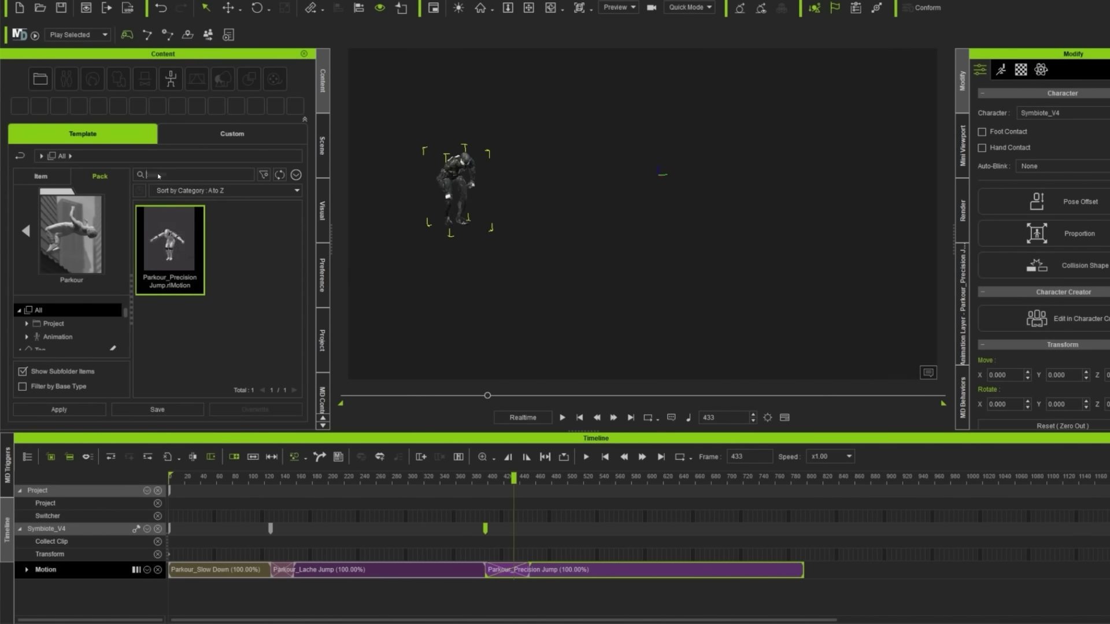
# Search the pack for "aer" and apply the Parkour_Aerial x3 motion at frame 812, after the Precision Jump clip.
pyautogui.write('r')
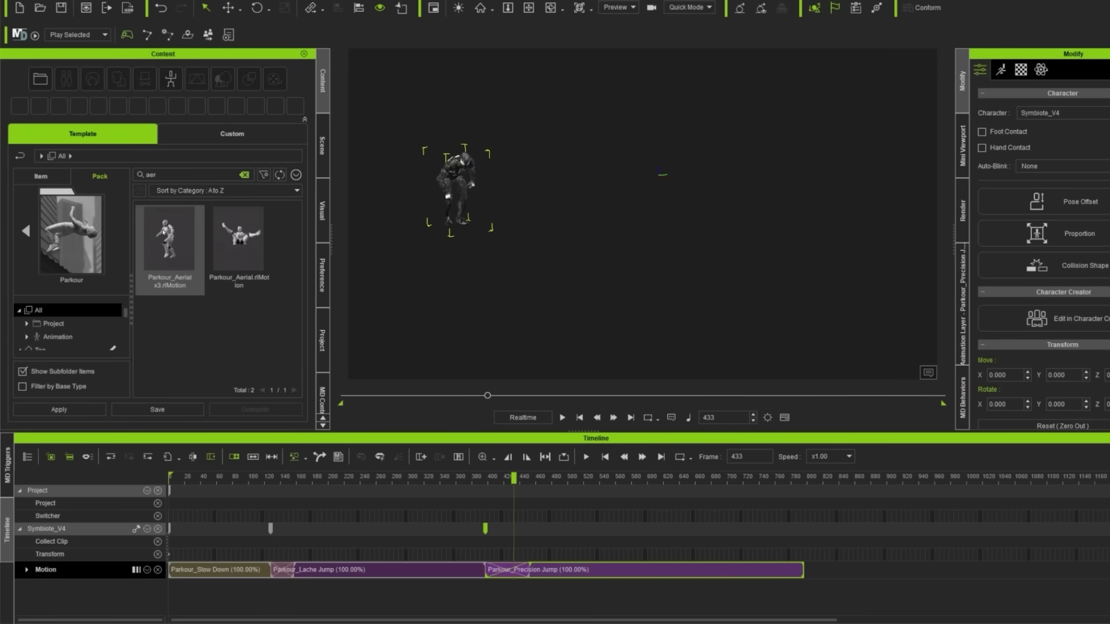
pyautogui.click(815, 481)
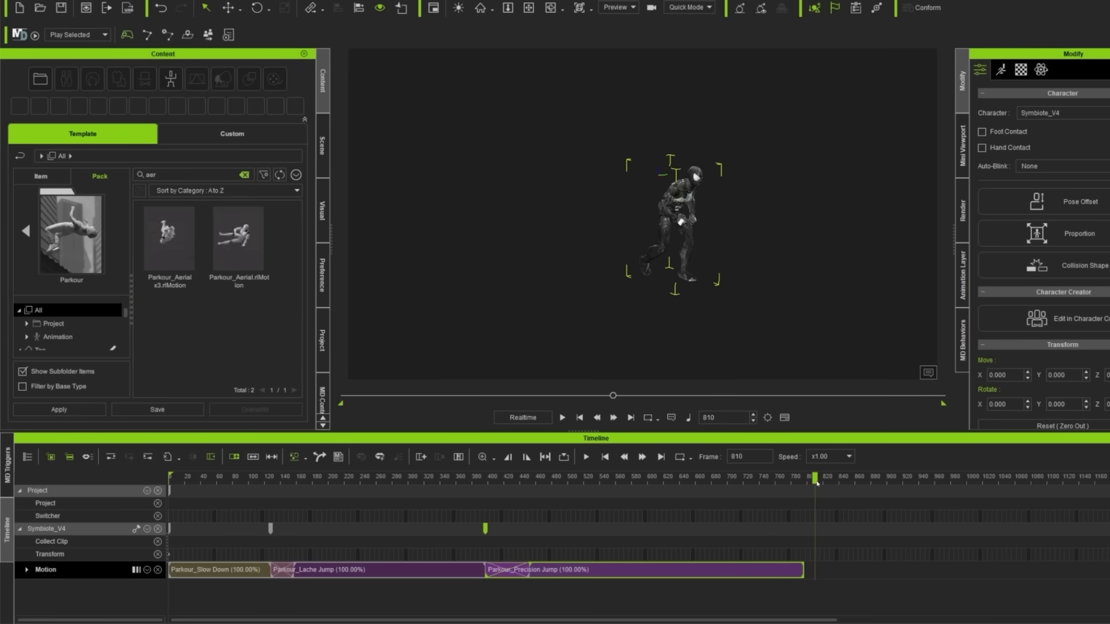
pyautogui.doubleClick(168, 247)
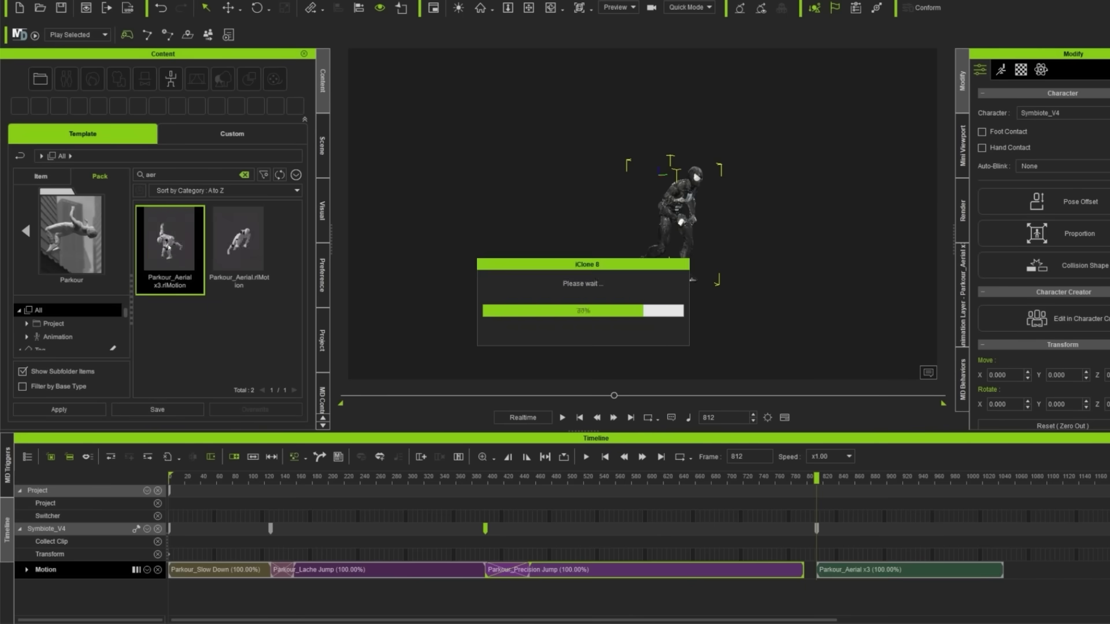
# Try overlapping the untrimmed Aerial x3 clip with the end of the Precision Jump clip and scrub through the blend.
pyautogui.moveTo(816, 475); pyautogui.dragTo(843, 504)
pyautogui.moveTo(872, 572); pyautogui.dragTo(838, 571)
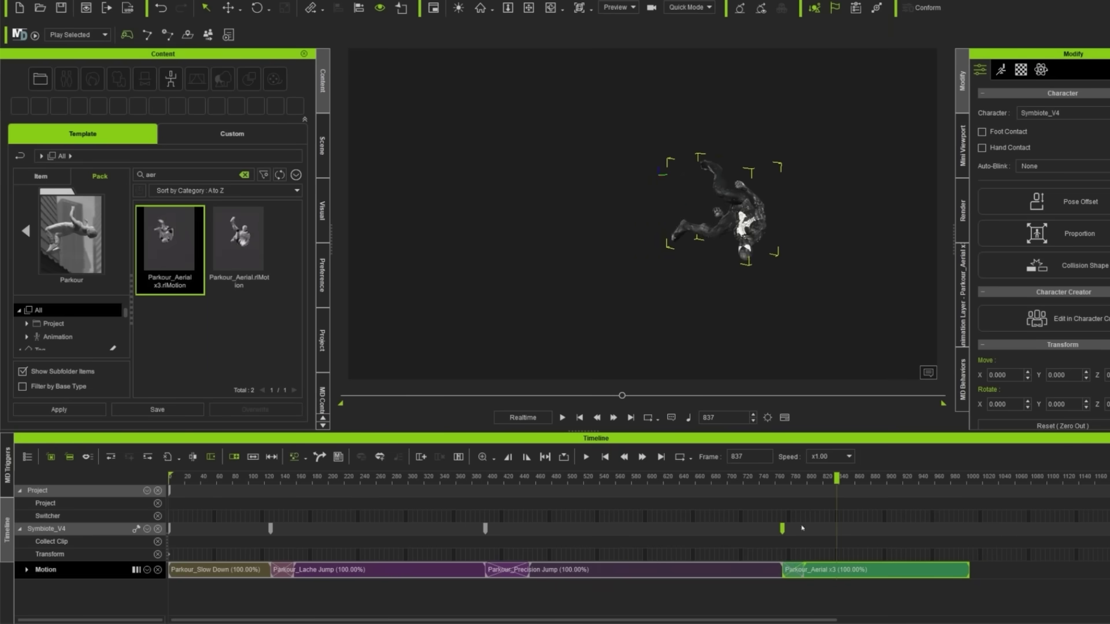
pyautogui.click(763, 482)
pyautogui.moveTo(784, 488); pyautogui.dragTo(812, 510)
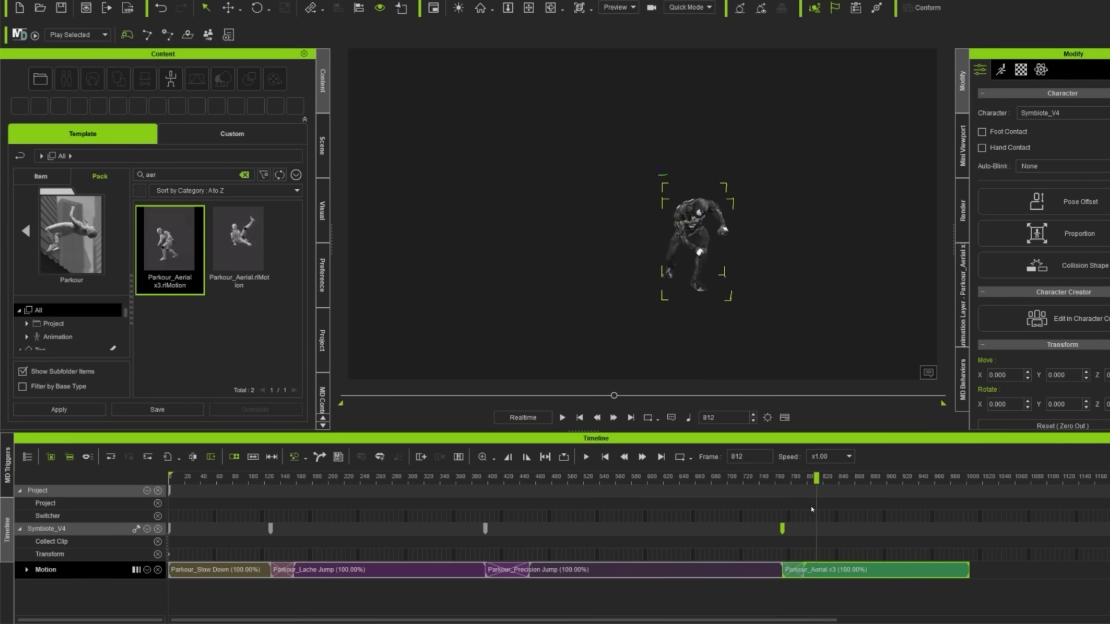
# Separate the Aerial x3 clip from the Precision Jump clip and cut off its opening section before frame 836.
pyautogui.moveTo(835, 565); pyautogui.dragTo(878, 568)
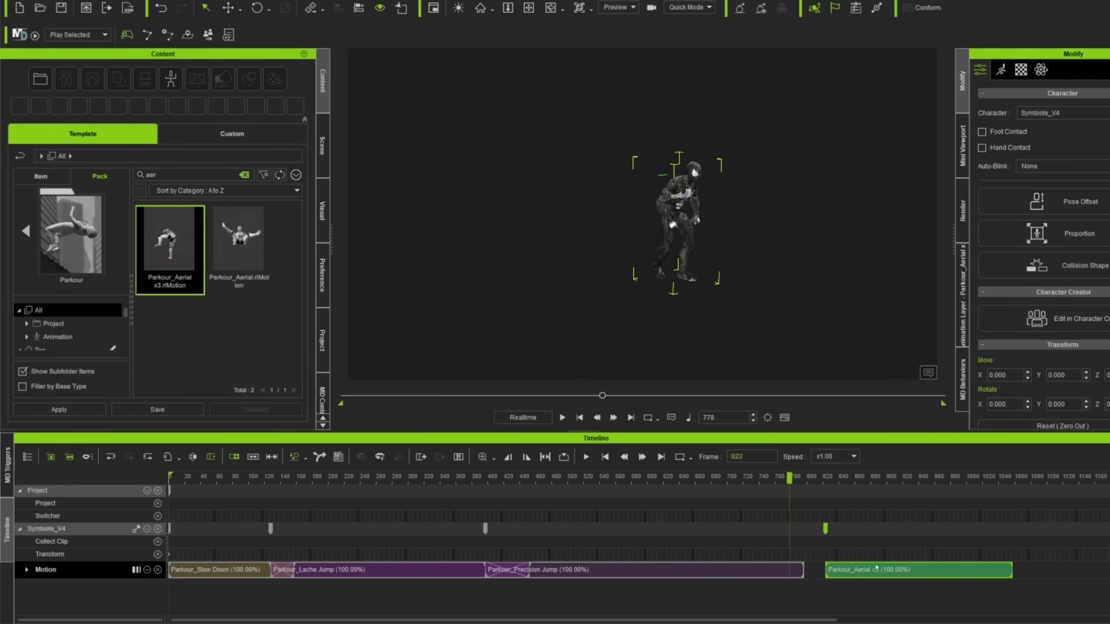
pyautogui.moveTo(838, 483); pyautogui.dragTo(824, 500)
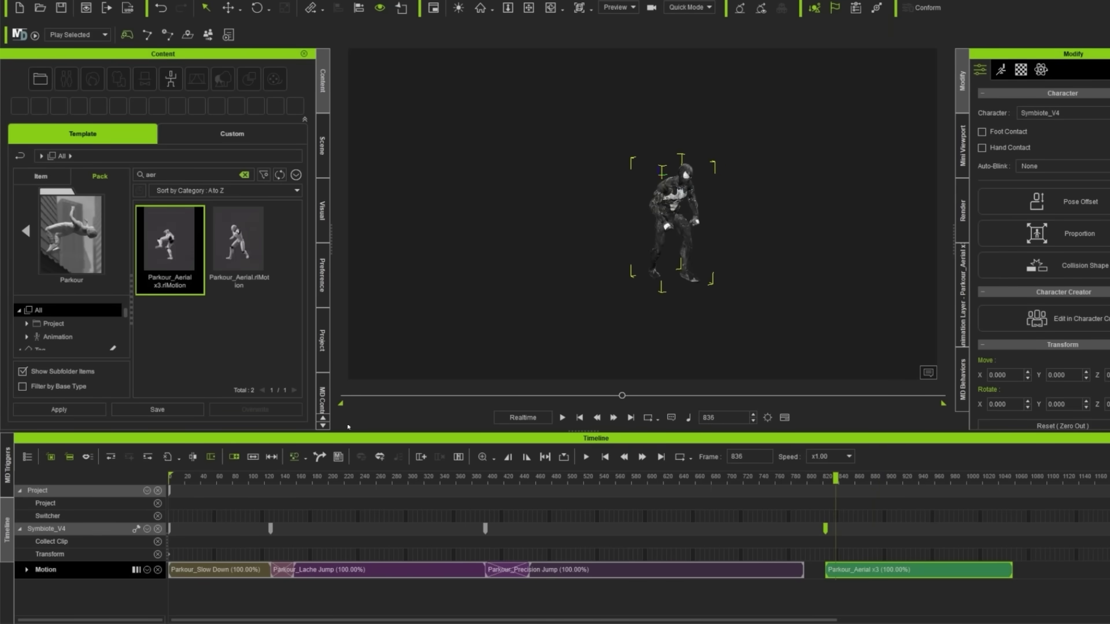
pyautogui.click(193, 457)
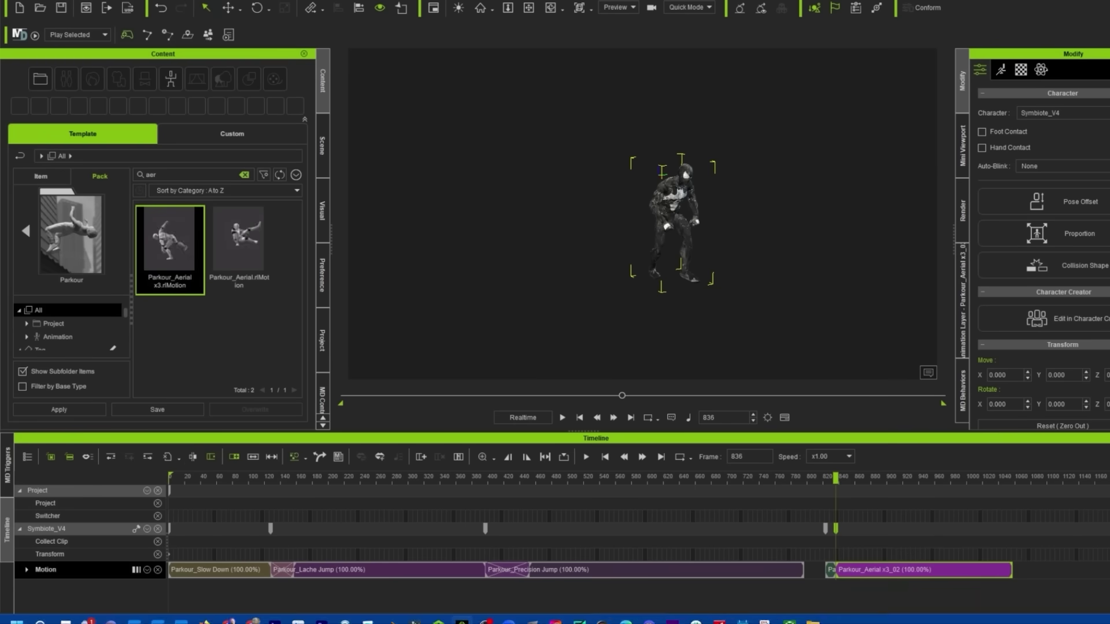
pyautogui.click(831, 571)
pyautogui.press('Delete')
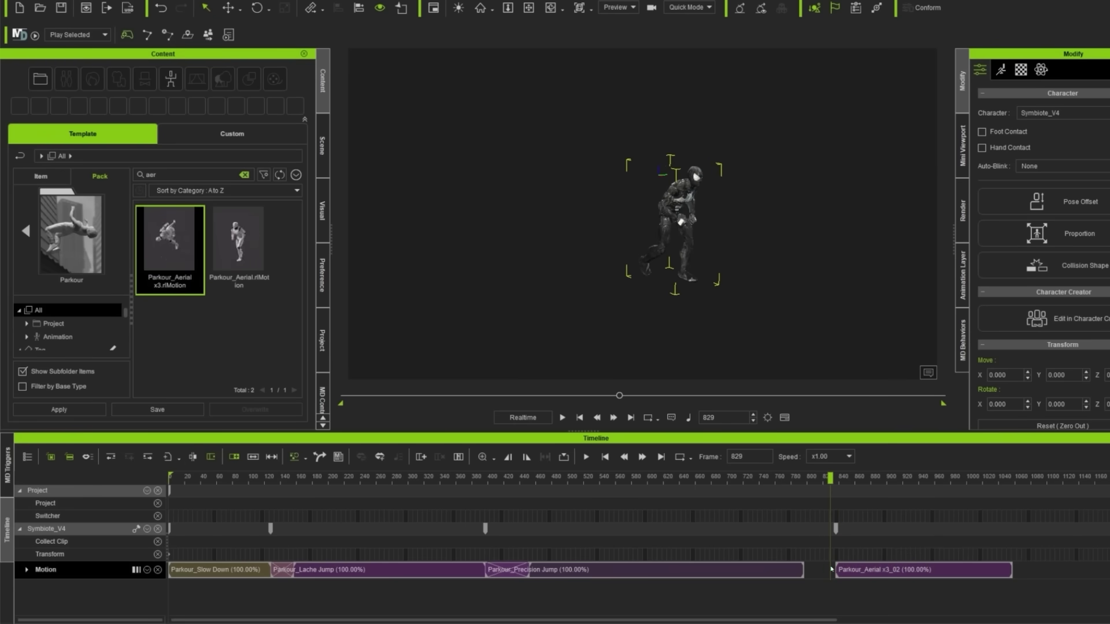
# Move the trimmed Aerial x3 clip earlier to overlap the end of the Precision Jump clip, and scrub through the transition.
pyautogui.moveTo(887, 570); pyautogui.dragTo(834, 570)
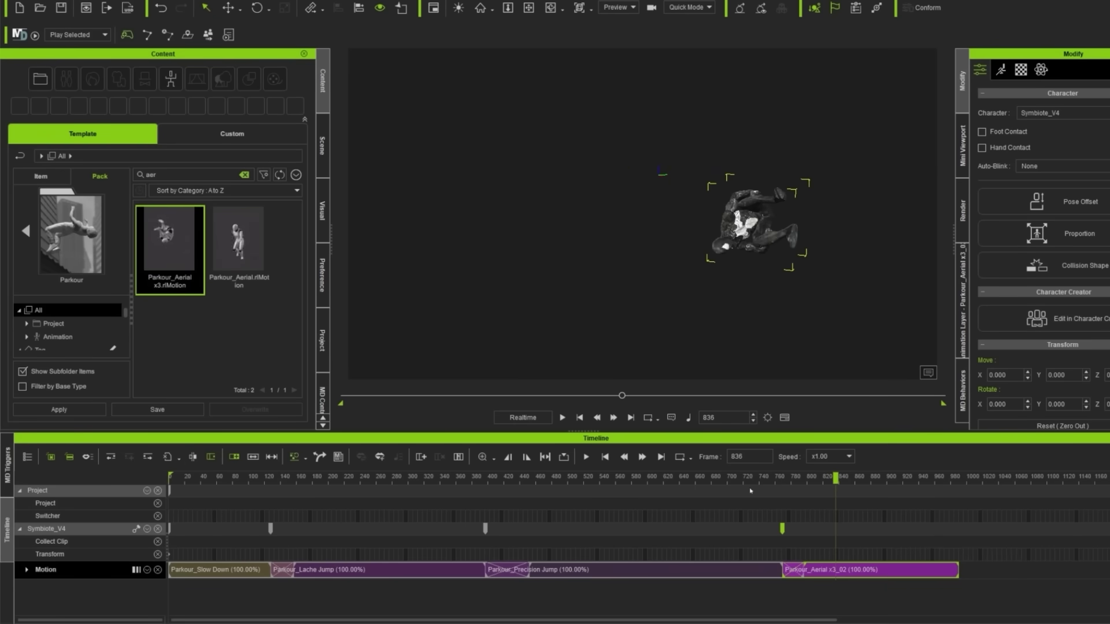
pyautogui.click(801, 491)
pyautogui.moveTo(803, 499)
pyautogui.mouseDown()
pyautogui.moveTo(778, 502)
pyautogui.moveTo(799, 509)
pyautogui.moveTo(784, 488)
pyautogui.moveTo(808, 490)
pyautogui.mouseUp()
# Apply an Align option to the trimmed Aerial x3 clip and scrub through its motion to check the blend.
pyautogui.rightClick(845, 569)
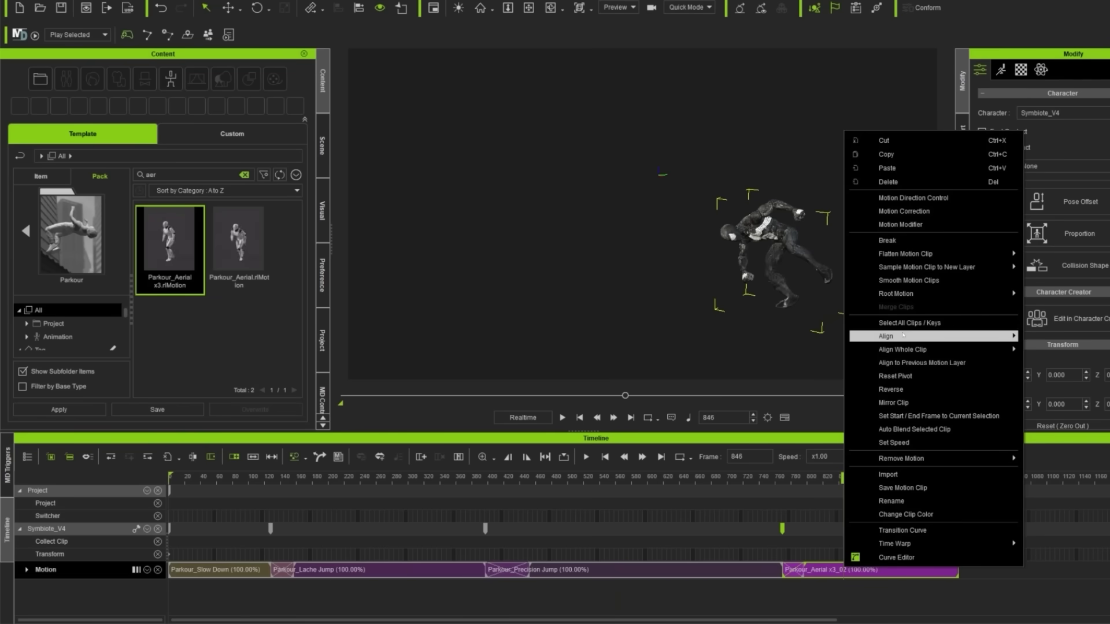
pyautogui.moveTo(903, 336)
pyautogui.click(1056, 389)
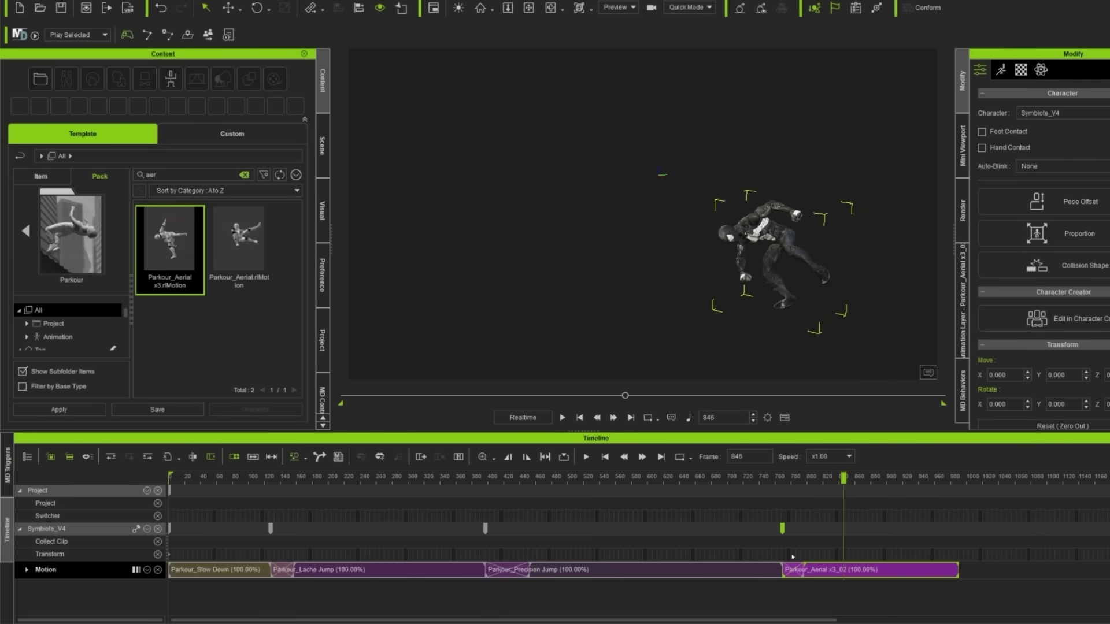
pyautogui.moveTo(844, 475); pyautogui.dragTo(795, 496)
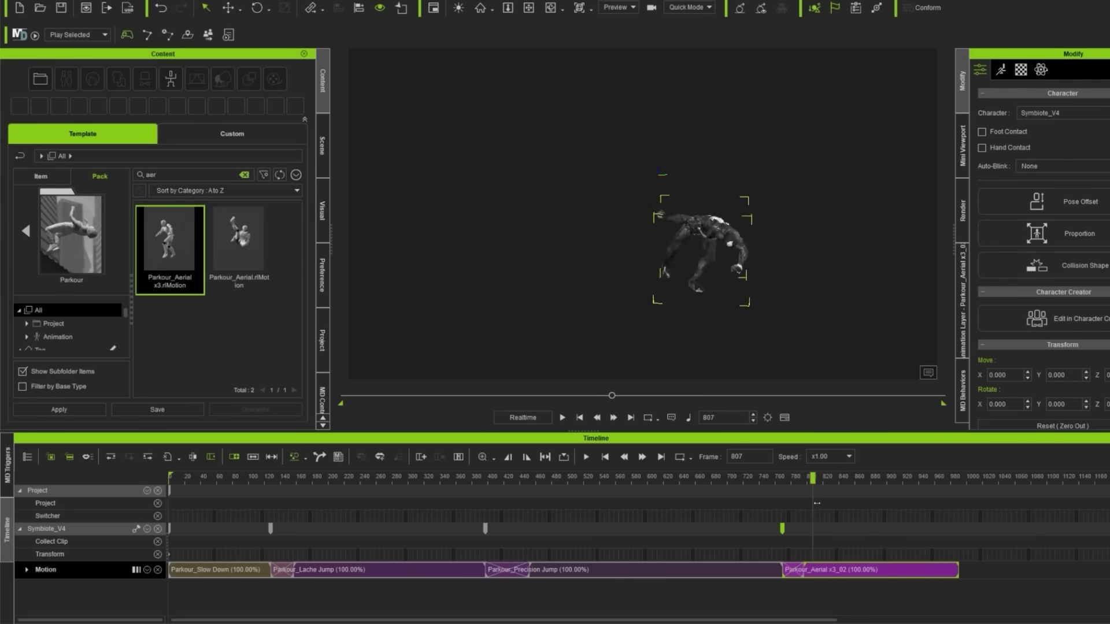
pyautogui.moveTo(817, 503); pyautogui.dragTo(949, 506)
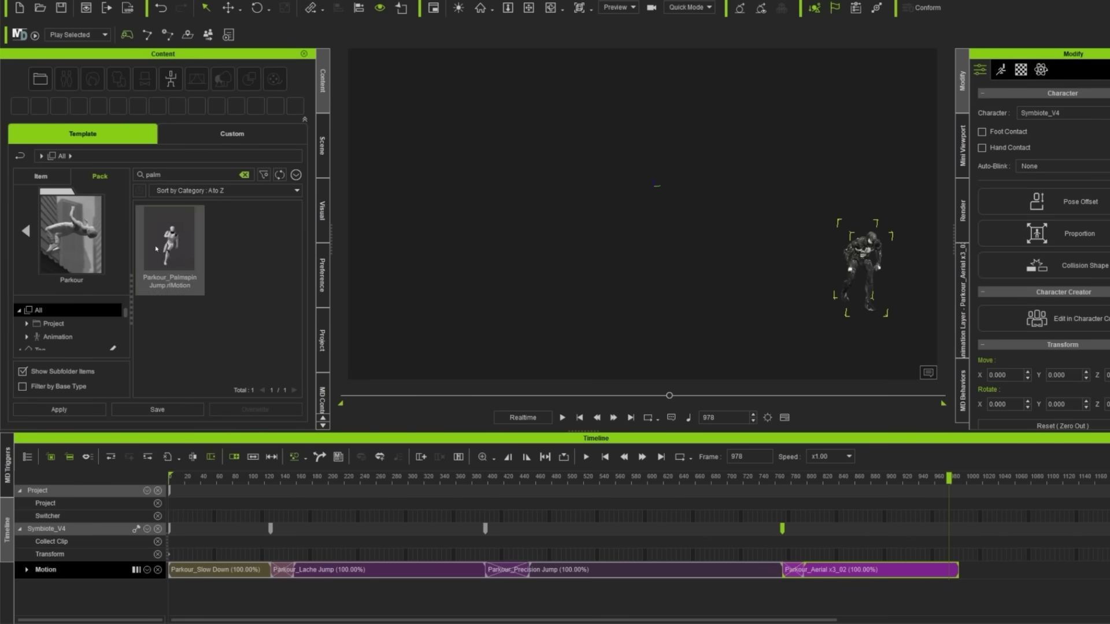
# Apply the Parkour_Palmspin Jump motion from the "palm" search to the character at frame 1006, after the Aerial x3 clip.
pyautogui.moveTo(171, 242); pyautogui.dragTo(177, 247)
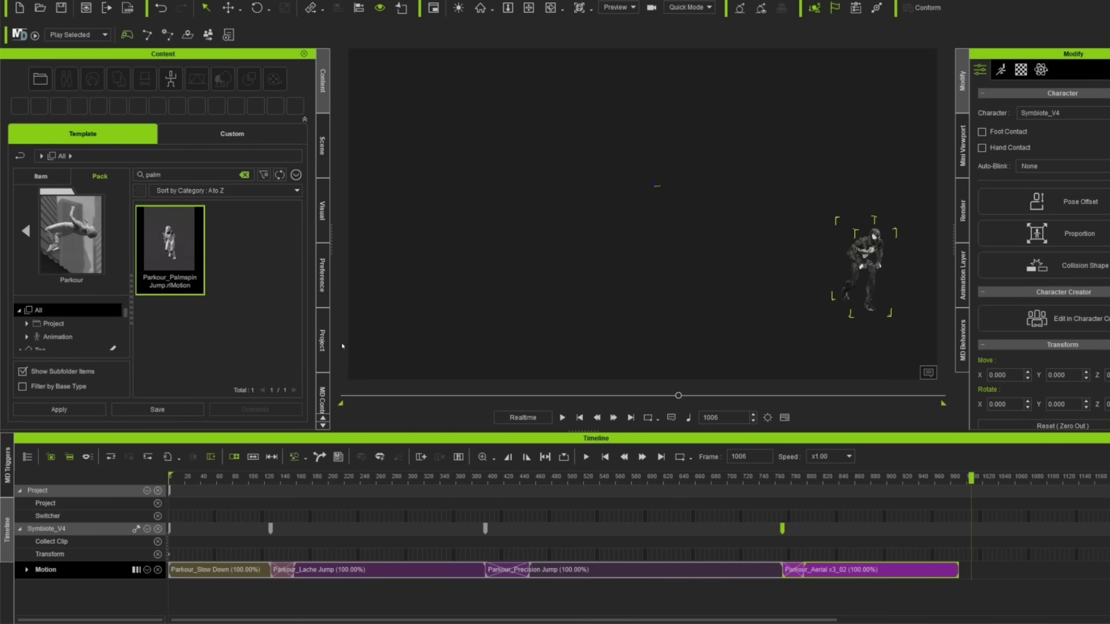
pyautogui.doubleClick(154, 243)
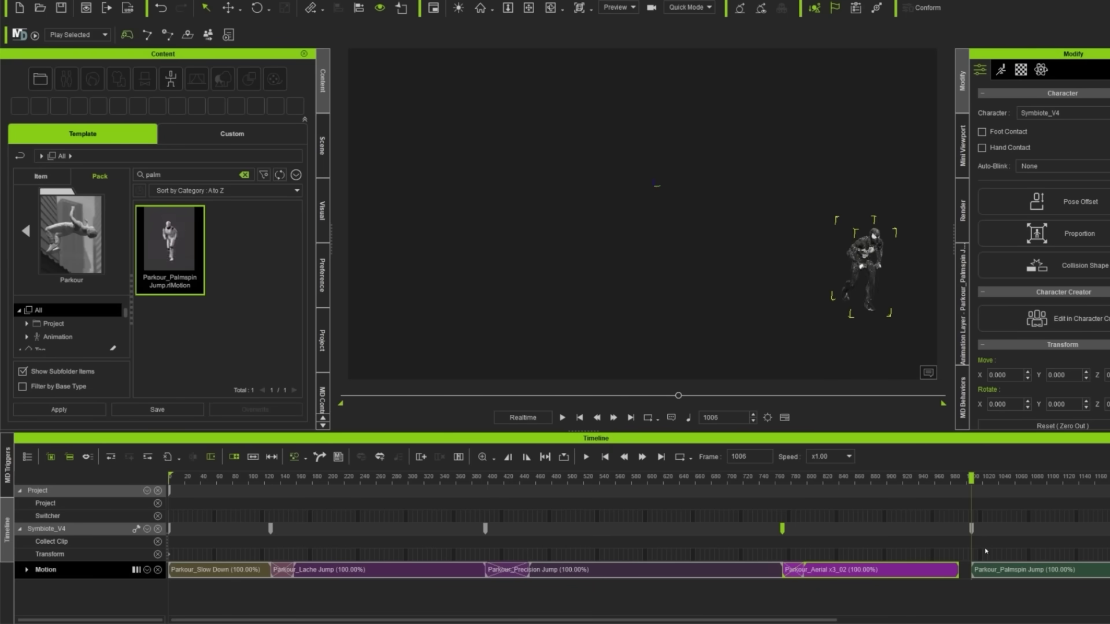
# Preview the Palmspin Jump motion, move its clip earlier to overlap the end of the Aerial x3 clip, and scrub the blend.
pyautogui.moveTo(856, 227); pyautogui.dragTo(645, 187)
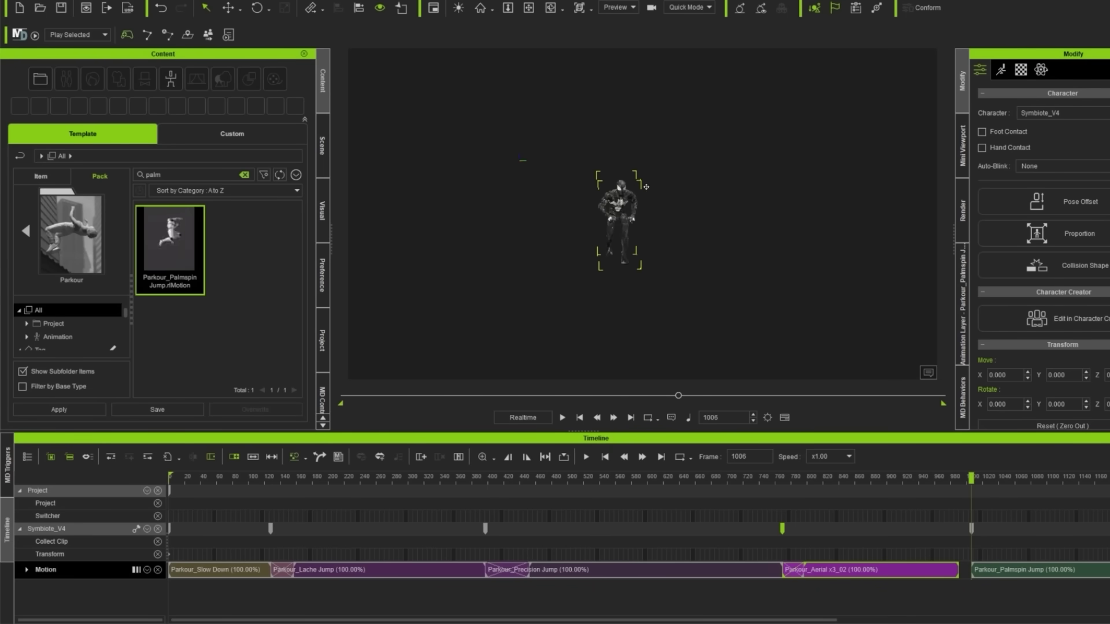
pyautogui.hscroll(5, 908, 511)
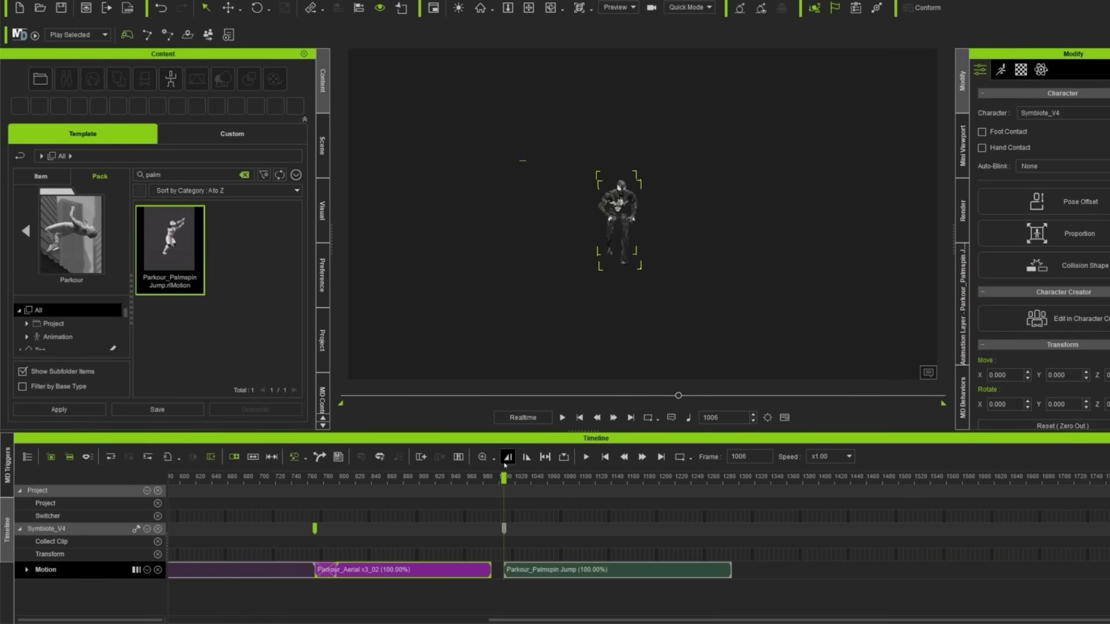
pyautogui.press('space')
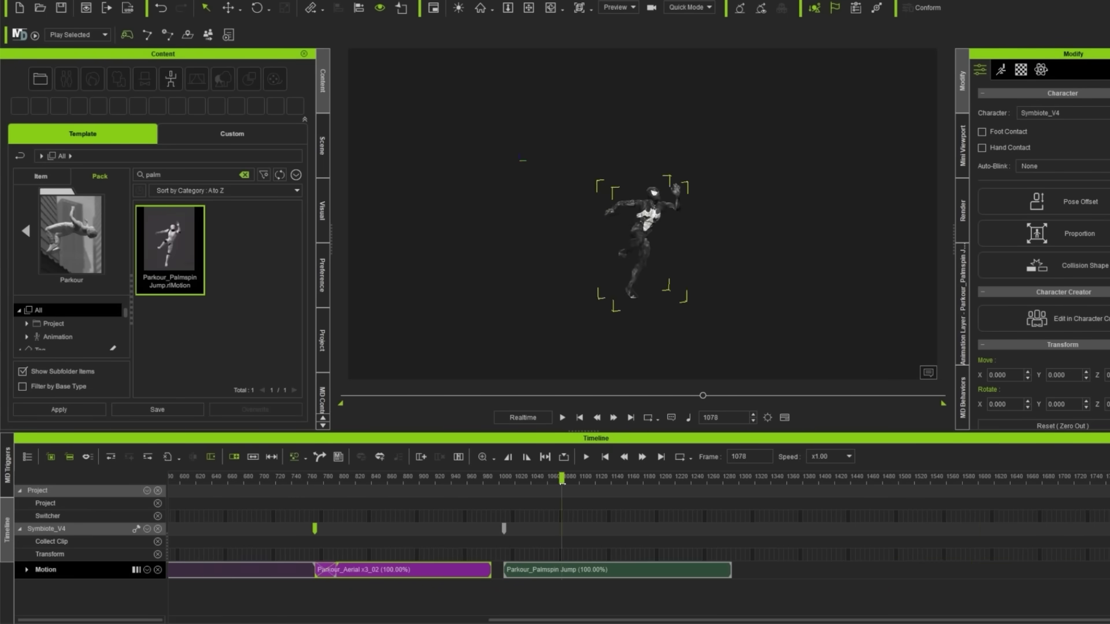
pyautogui.moveTo(567, 481); pyautogui.dragTo(570, 508)
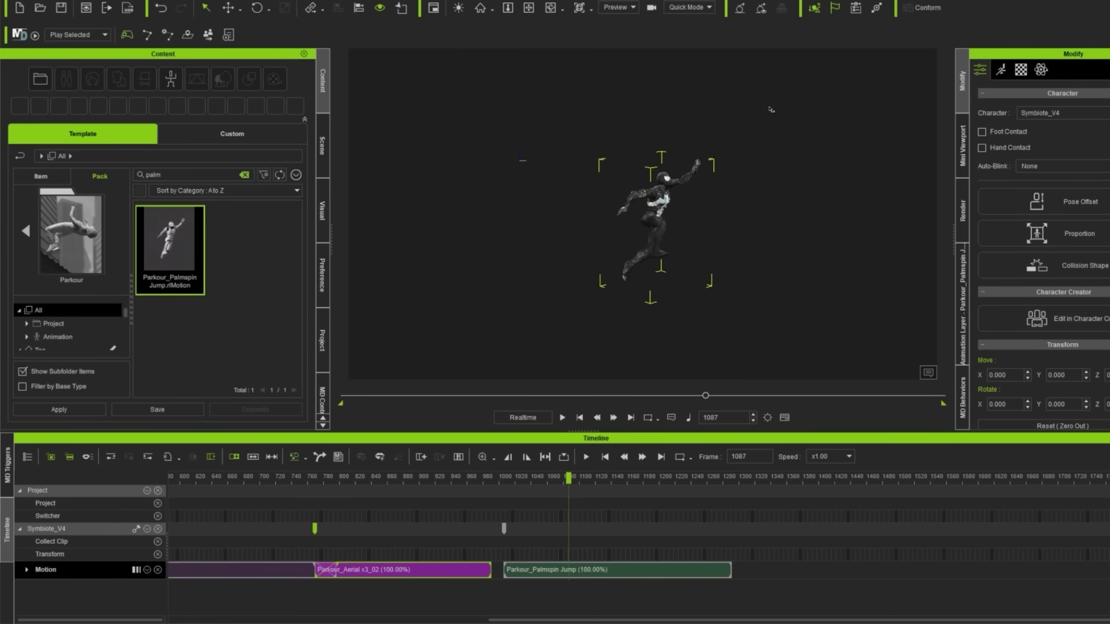
pyautogui.moveTo(562, 484); pyautogui.dragTo(528, 506)
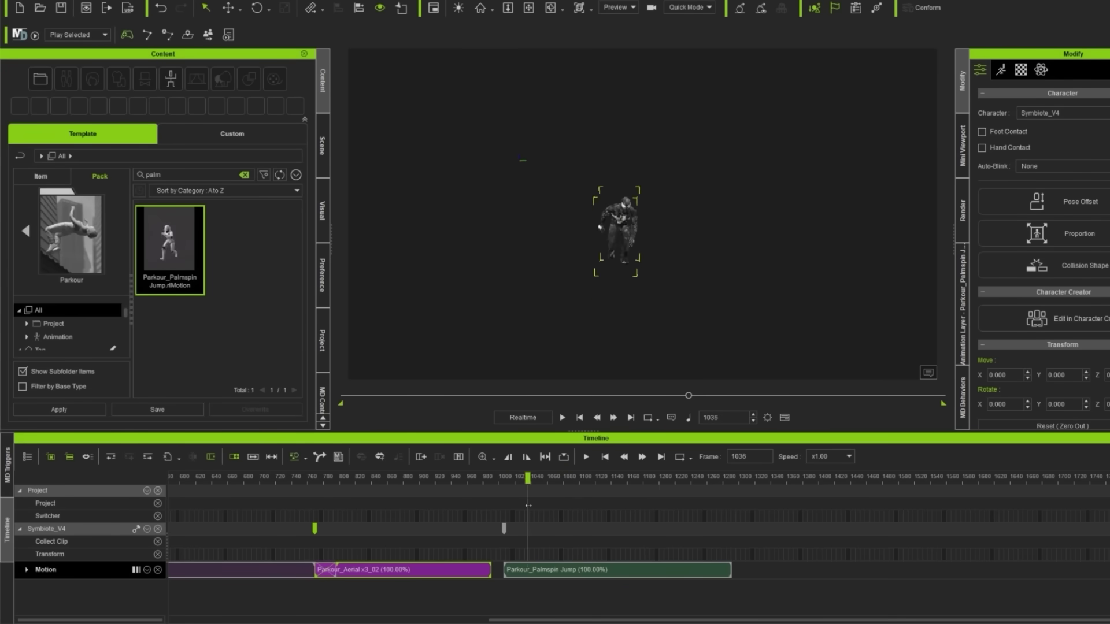
pyautogui.moveTo(562, 574); pyautogui.dragTo(524, 574)
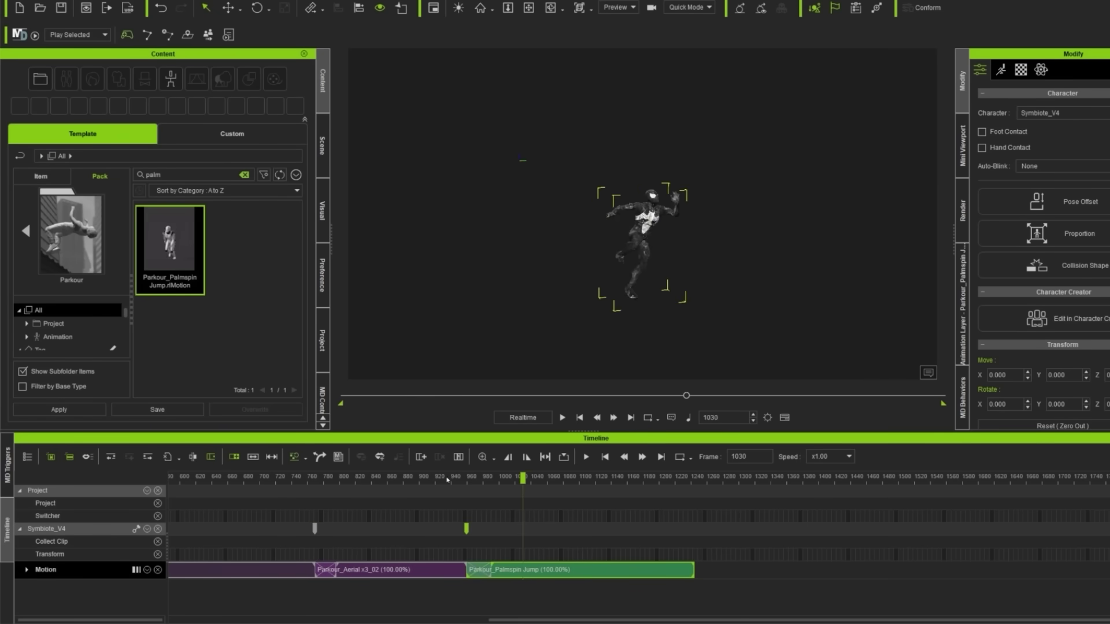
pyautogui.moveTo(446, 479); pyautogui.dragTo(530, 504)
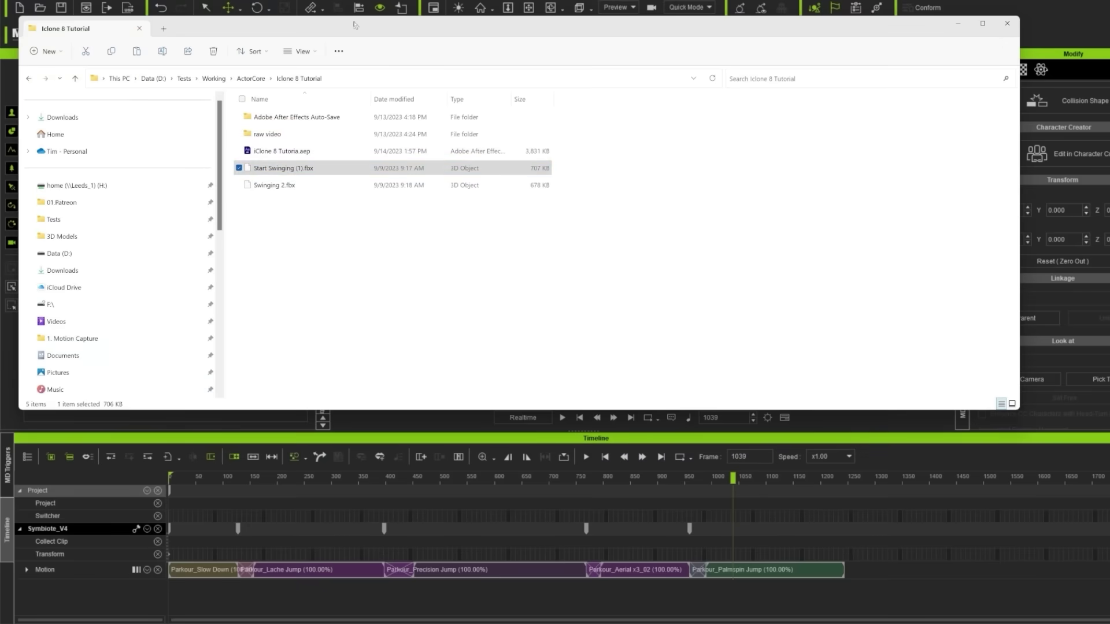
# Import Start Swinging (1).fbx onto the character at frame 1278, converting it with the Mixamo_ChXXCharacter motion profile.
pyautogui.moveTo(301, 168); pyautogui.dragTo(863, 573)
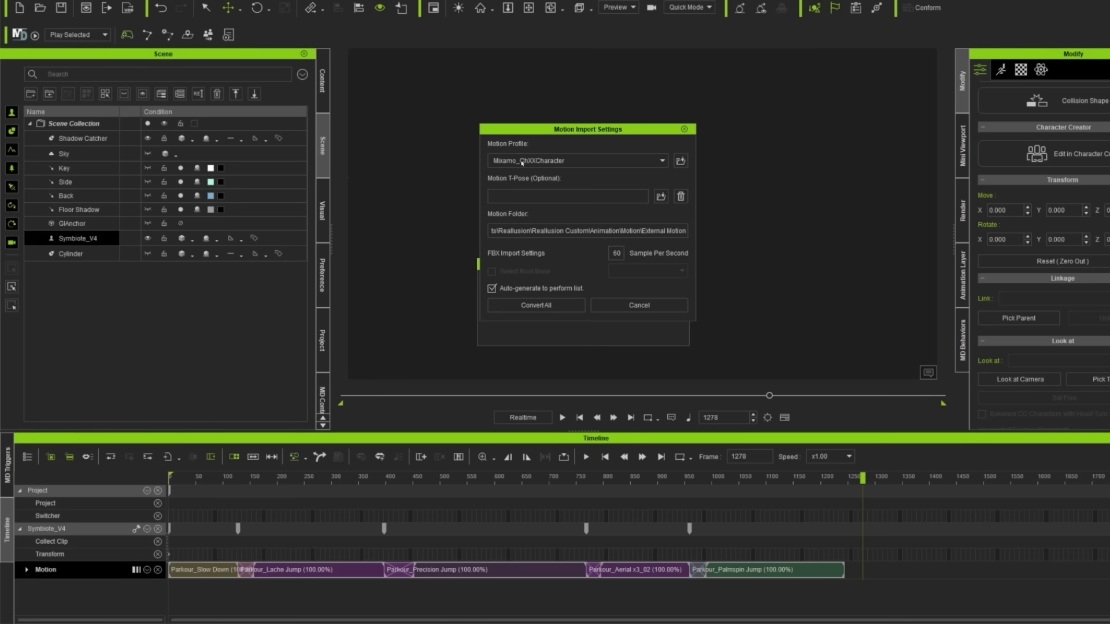
pyautogui.click(544, 162)
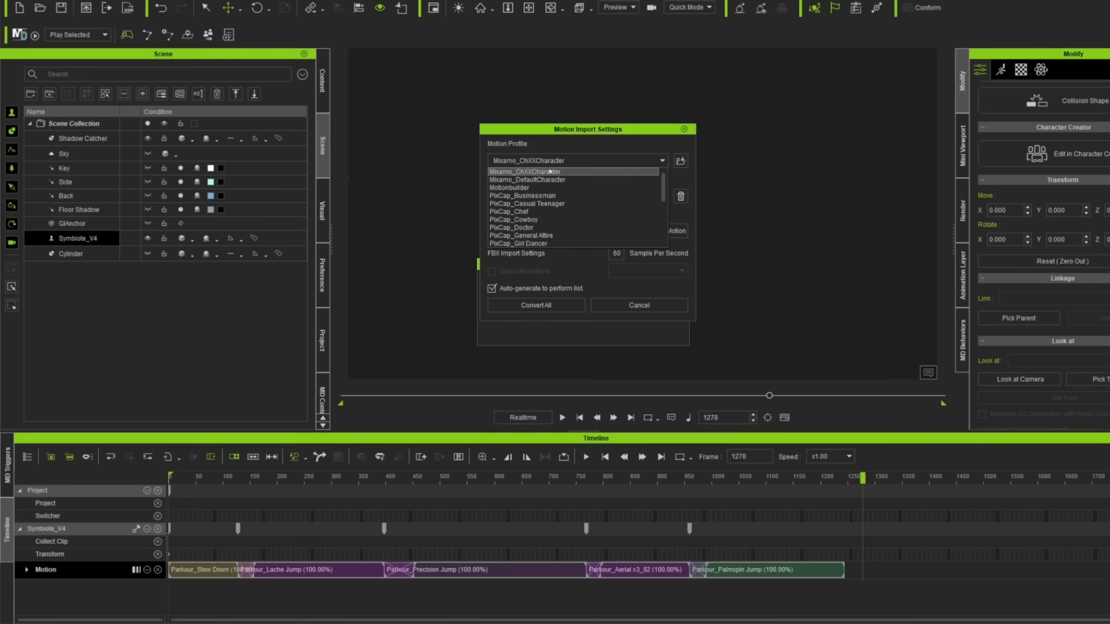
pyautogui.click(548, 172)
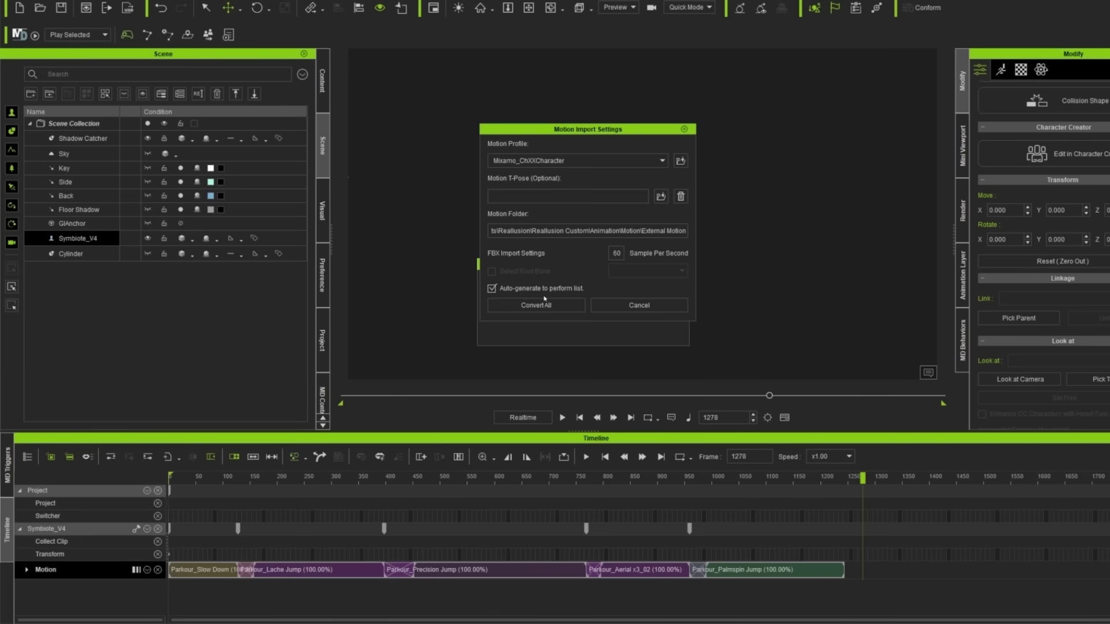
pyautogui.click(536, 305)
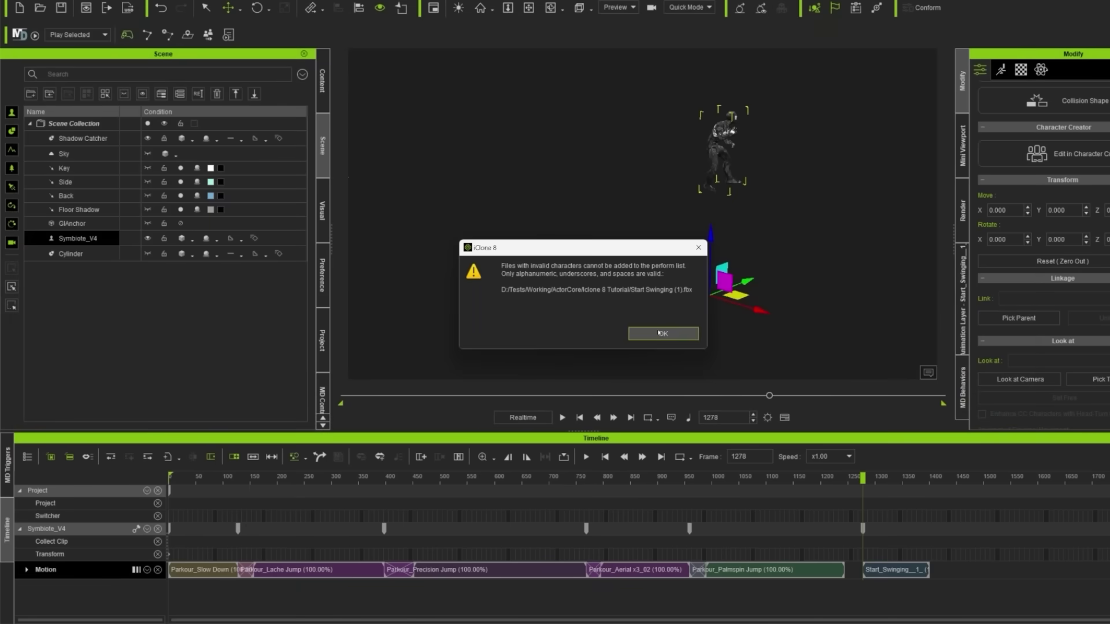
pyautogui.click(656, 334)
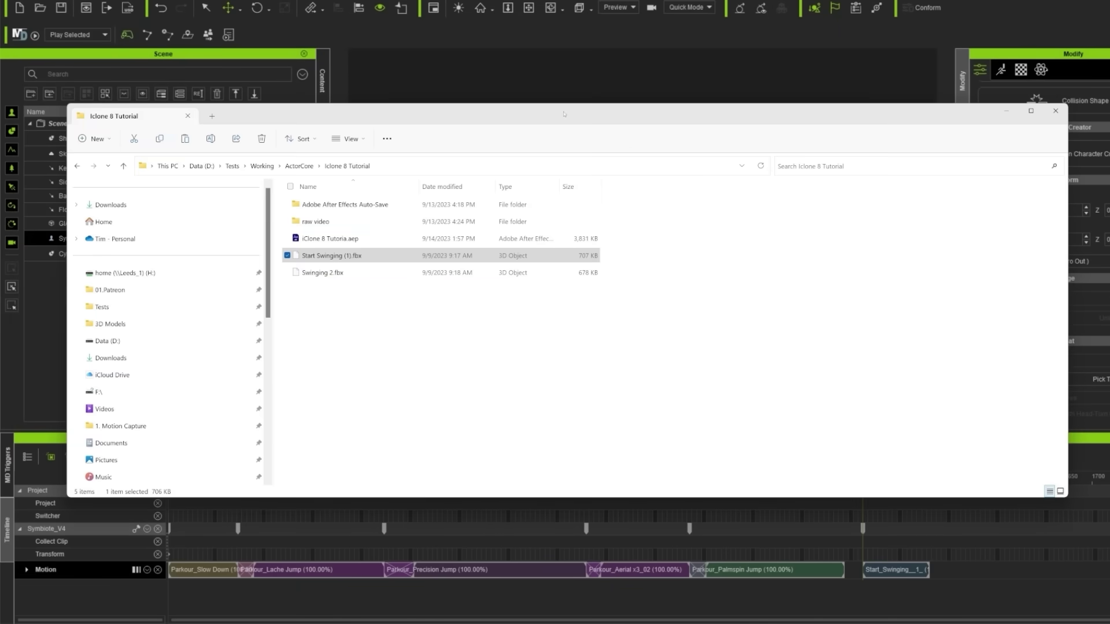
# Import Swinging 2.fbx from the file explorer onto the character at frame 1472, converting it with the Mixamo_ChXXCharacter profile.
pyautogui.moveTo(564, 115); pyautogui.dragTo(553, 101)
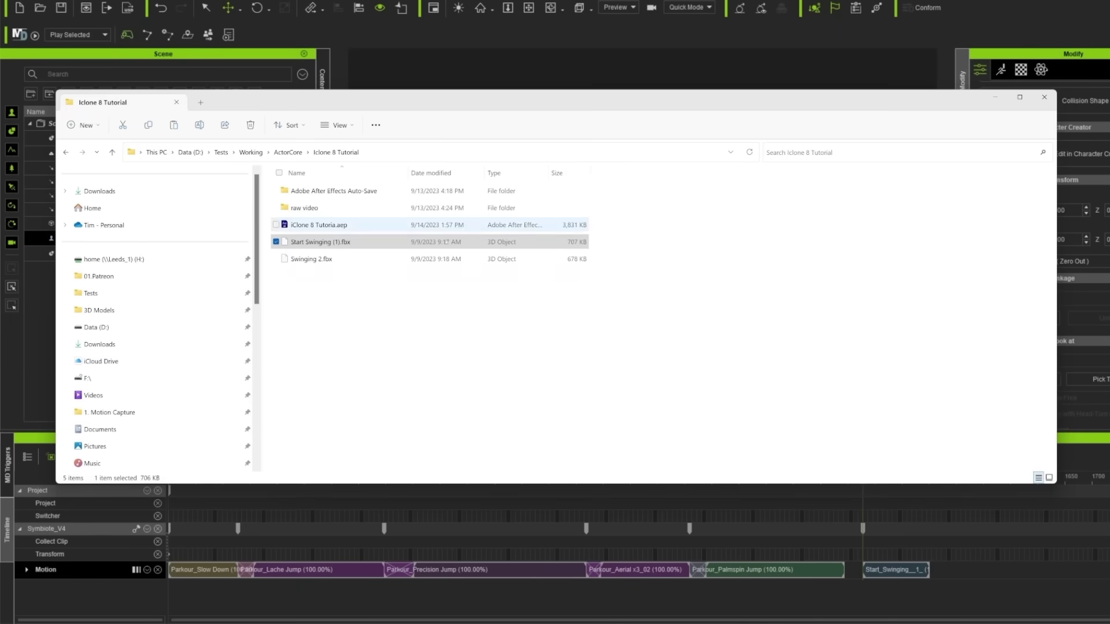
pyautogui.click(996, 98)
pyautogui.hotkey('alt', 'Tab')
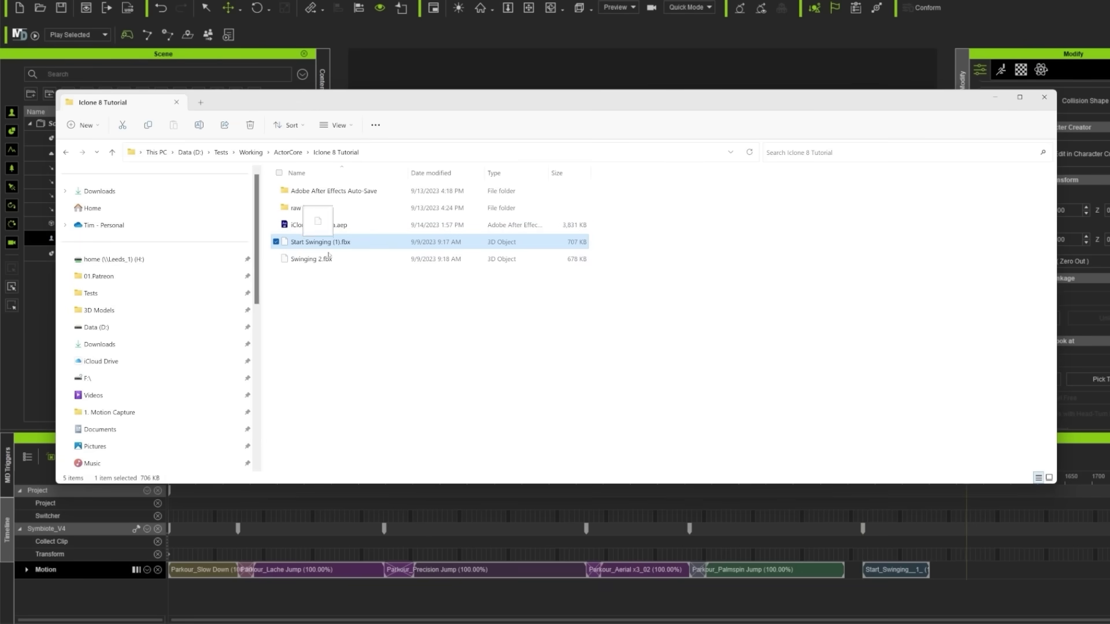
pyautogui.moveTo(312, 259); pyautogui.dragTo(966, 580)
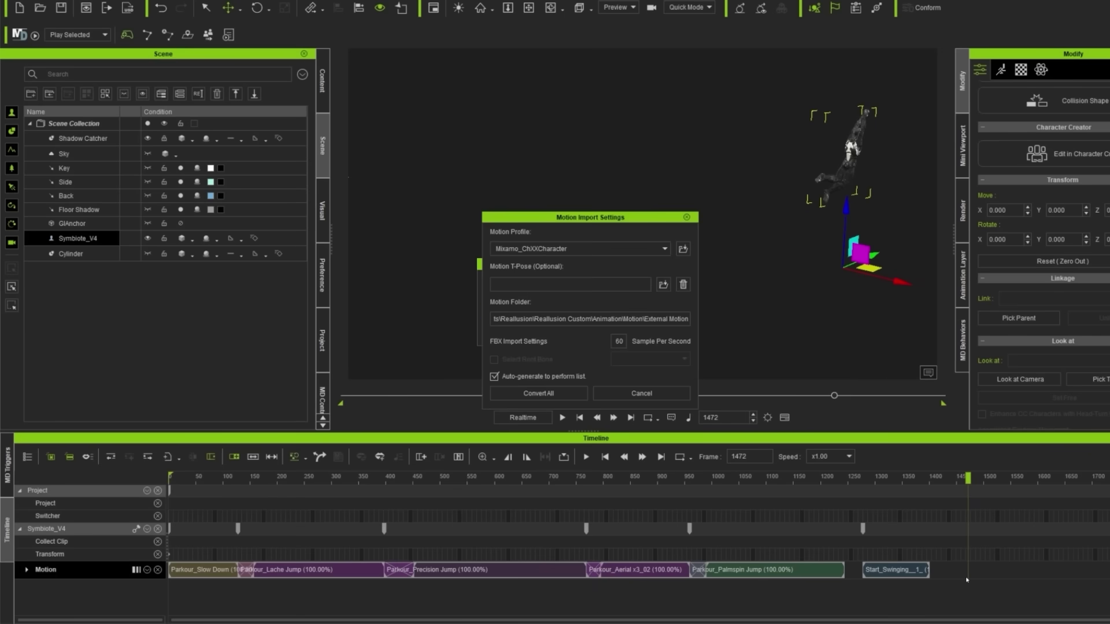
pyautogui.moveTo(566, 217); pyautogui.dragTo(590, 148)
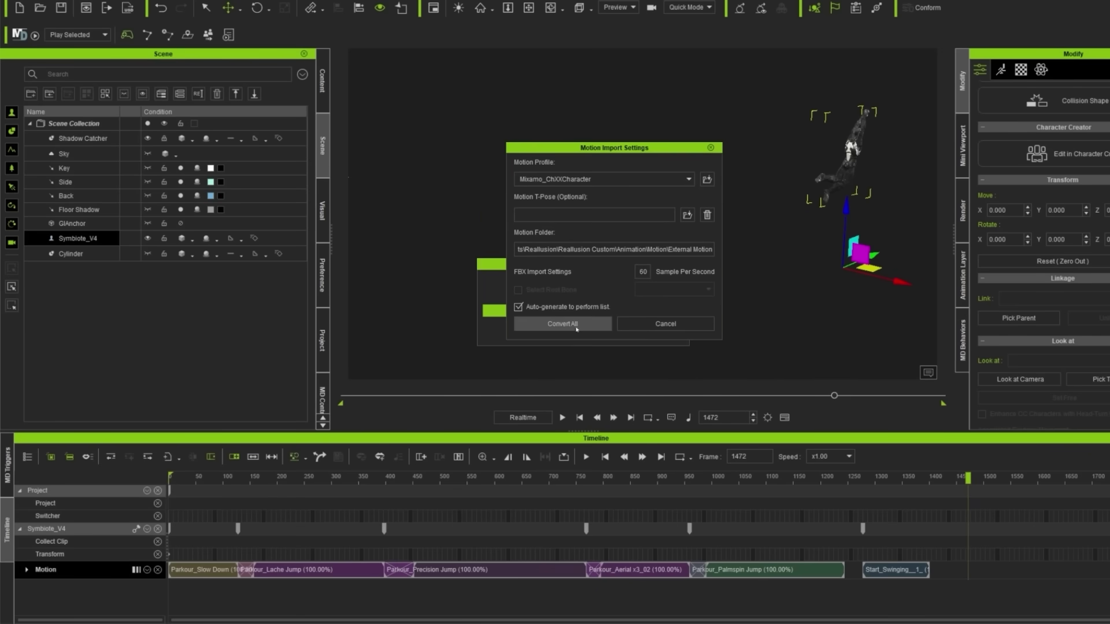
pyautogui.click(563, 325)
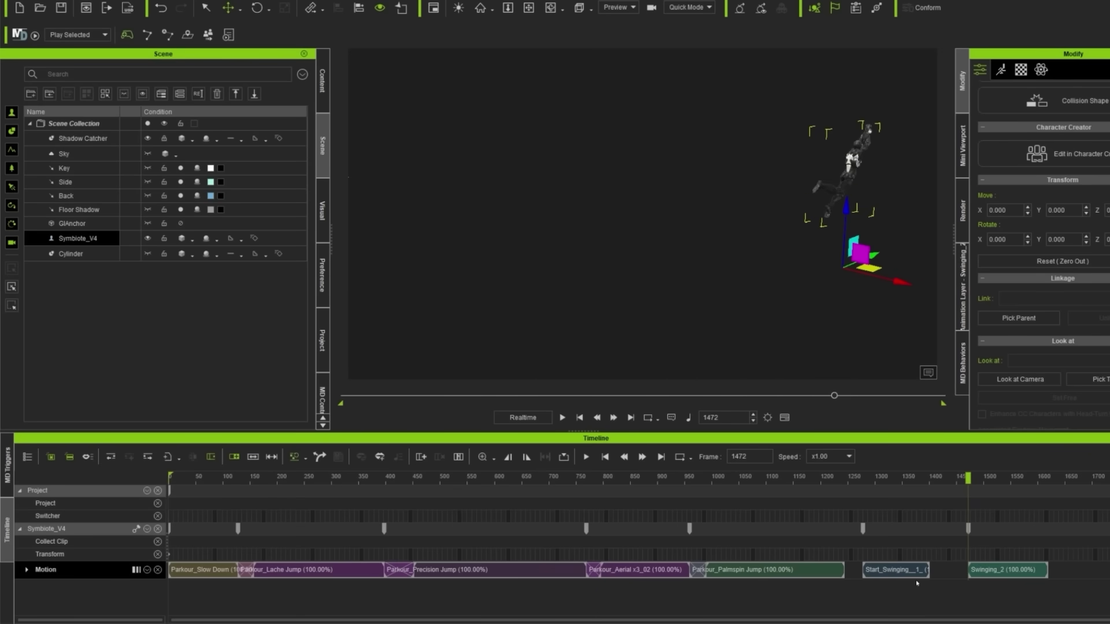
# Review the imported Swinging_2 motion and return to the start of the Start_Swinging clip at frame 1284.
pyautogui.moveTo(966, 478); pyautogui.dragTo(985, 549)
pyautogui.moveTo(826, 262); pyautogui.dragTo(625, 272, button='middle')
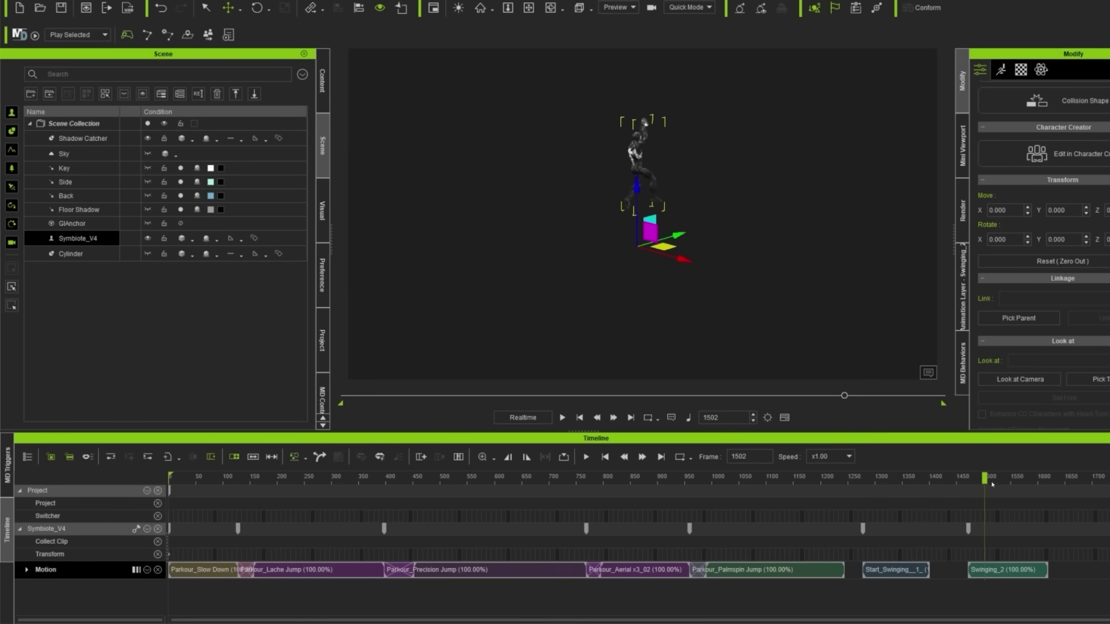
pyautogui.moveTo(992, 484); pyautogui.dragTo(866, 554)
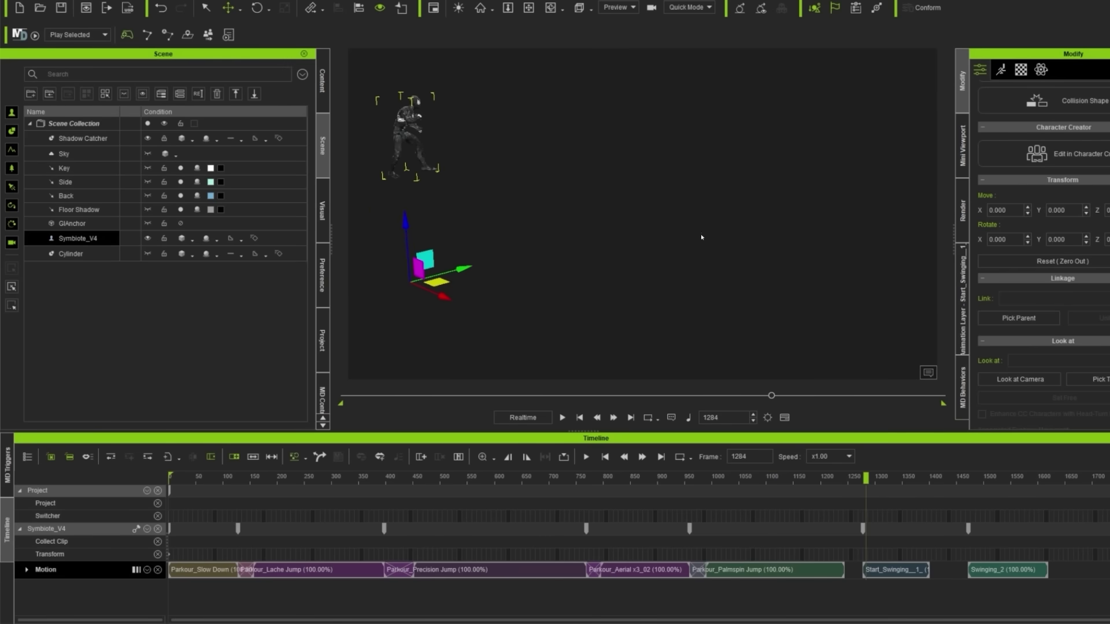
# Break the Parkour_Palmspin Jump clip at frame 1066 and delete the part after the break.
pyautogui.moveTo(658, 232); pyautogui.dragTo(834, 430, button='middle')
pyautogui.moveTo(865, 479); pyautogui.dragTo(819, 527)
pyautogui.moveTo(947, 508); pyautogui.dragTo(734, 534)
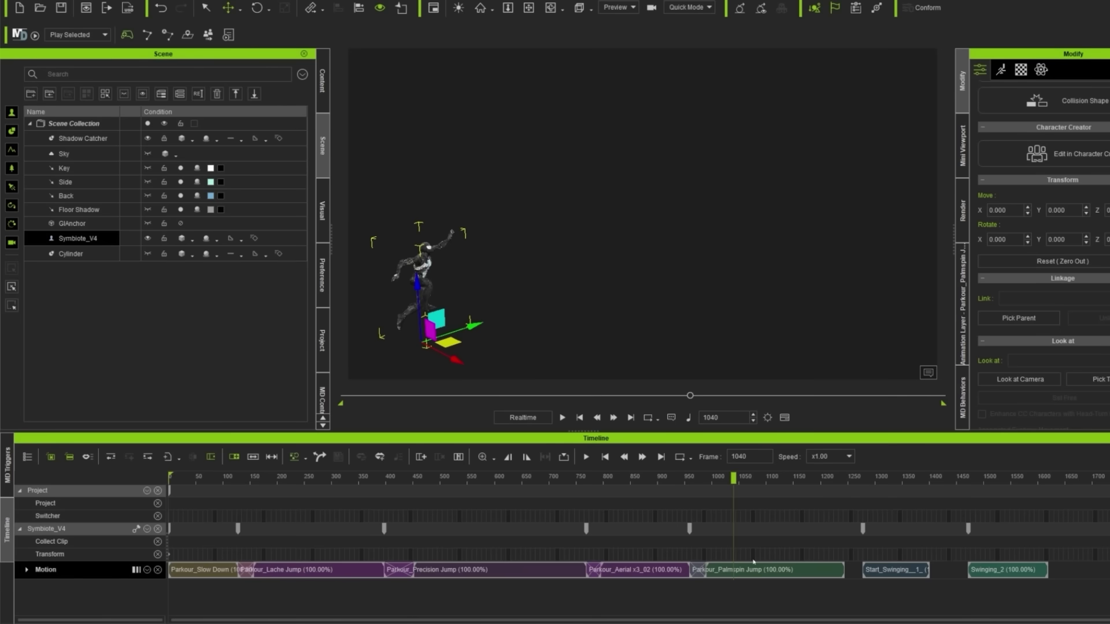
pyautogui.click(749, 574)
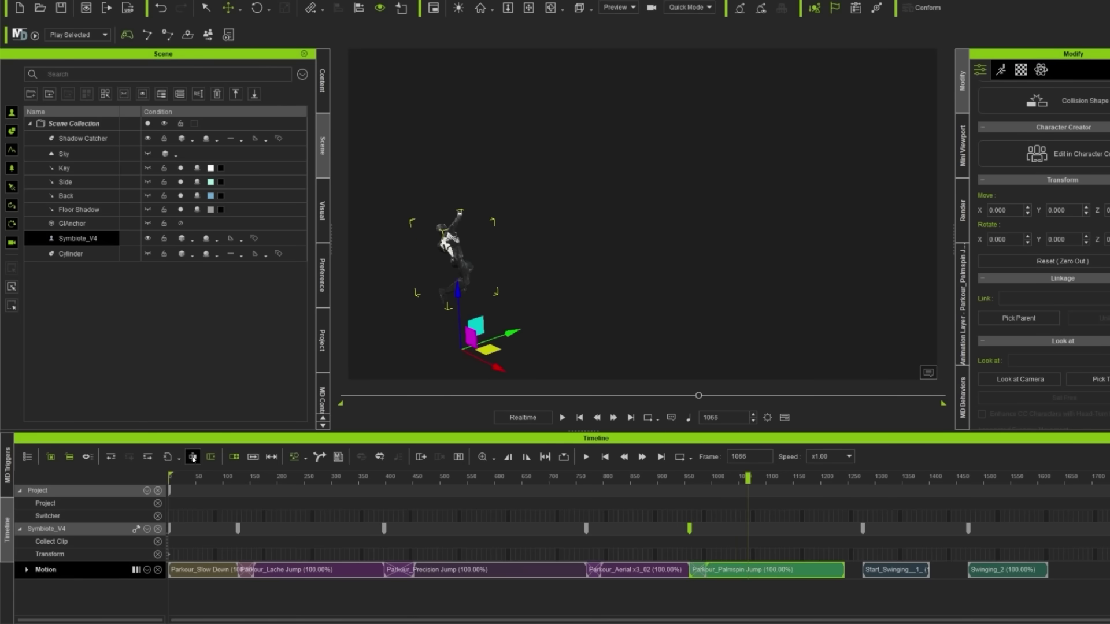
pyautogui.click(193, 457)
pyautogui.press('Delete')
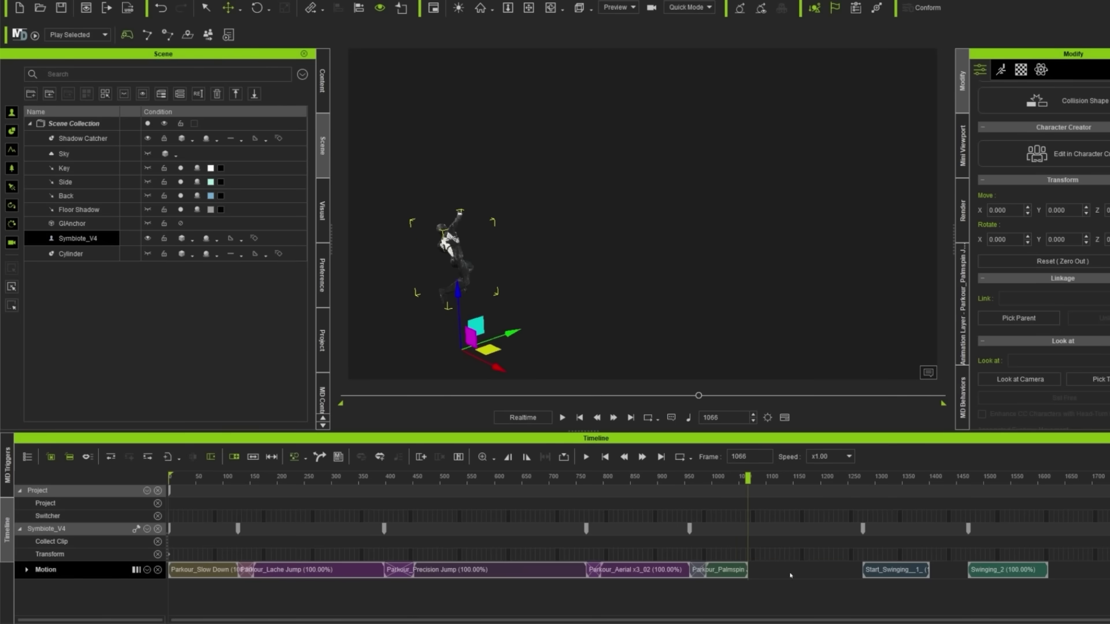
# Try overlapping the whole Start_Swinging clip with the end of the shortened Palmspin Jump clip and scrub the transition.
pyautogui.click(887, 575)
pyautogui.moveTo(903, 571); pyautogui.dragTo(792, 586)
pyautogui.click(779, 585)
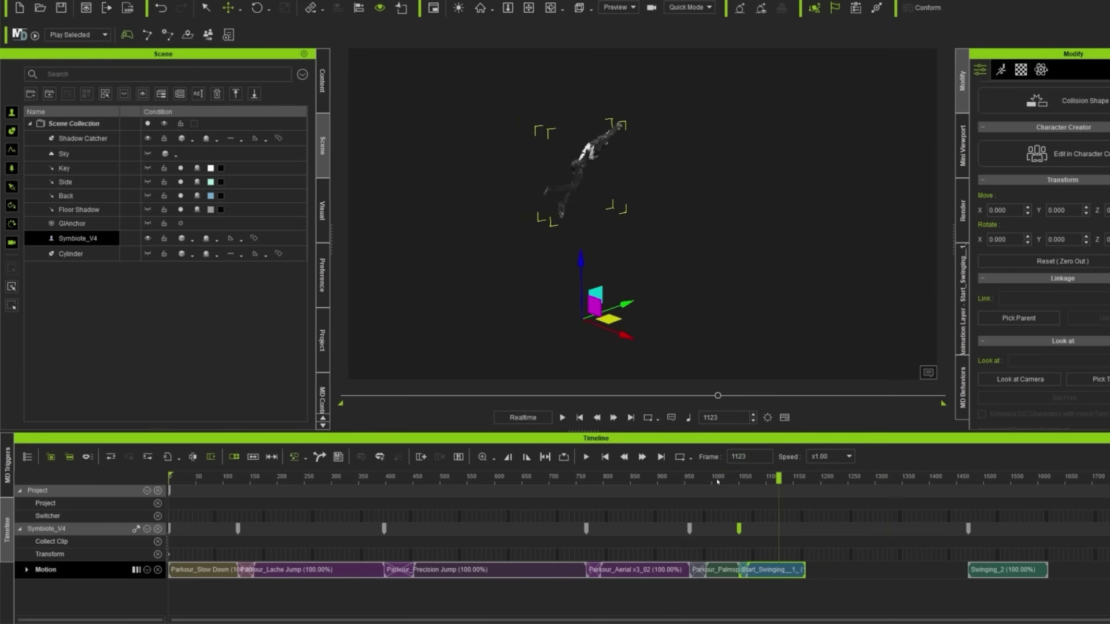
pyautogui.moveTo(718, 481); pyautogui.dragTo(751, 510)
# Move the Start_Swinging clip clear of the Palmspin Jump clip, break it at frame 1166 and delete its first part.
pyautogui.moveTo(776, 569); pyautogui.dragTo(805, 570)
pyautogui.moveTo(803, 481)
pyautogui.mouseDown()
pyautogui.moveTo(768, 489)
pyautogui.moveTo(790, 483)
pyautogui.moveTo(776, 486)
pyautogui.moveTo(790, 493)
pyautogui.moveTo(800, 480)
pyautogui.mouseUp()
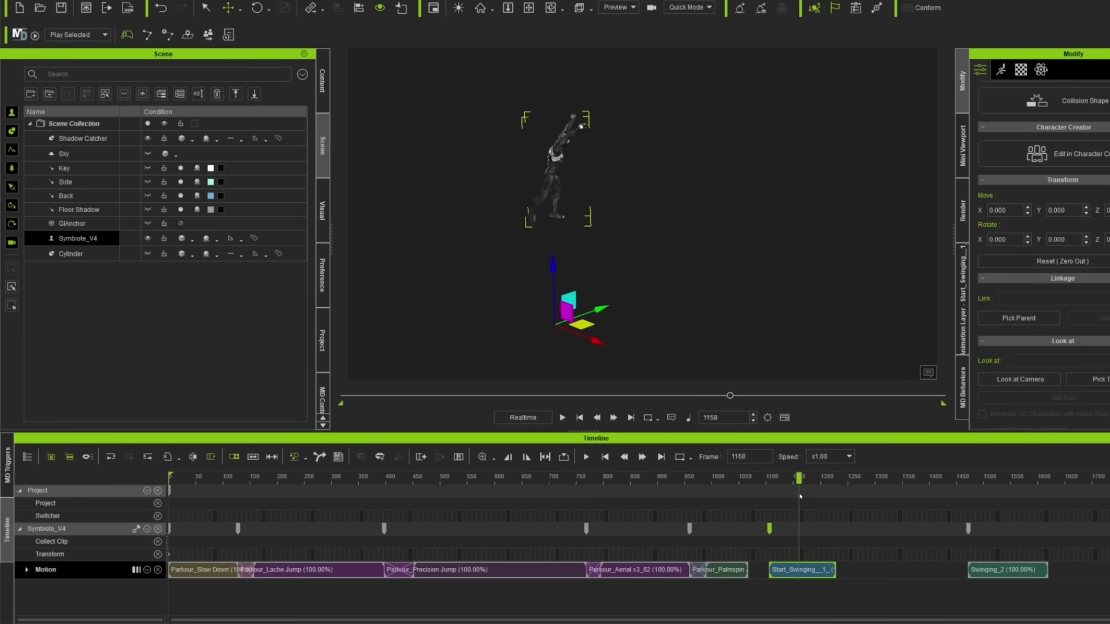
pyautogui.moveTo(713, 175); pyautogui.dragTo(761, 227, button='middle')
pyautogui.keyDown('alt'); pyautogui.moveTo(696, 237); pyautogui.dragTo(690, 263, button='right'); pyautogui.keyUp('alt')
pyautogui.moveTo(800, 480)
pyautogui.mouseDown()
pyautogui.moveTo(788, 482)
pyautogui.moveTo(803, 484)
pyautogui.mouseUp()
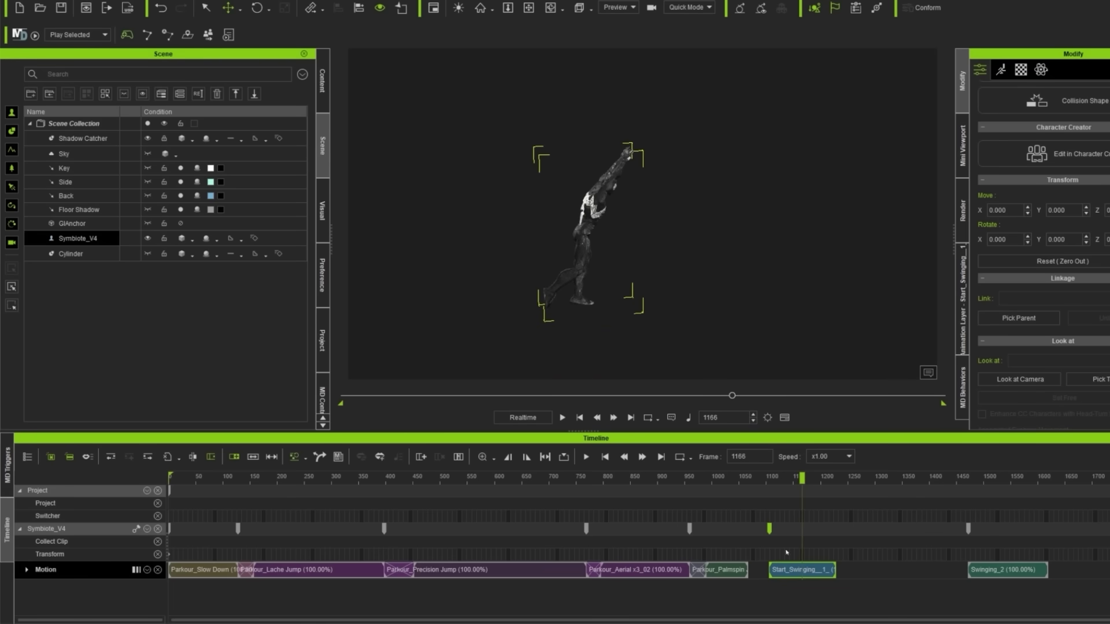
pyautogui.click(193, 457)
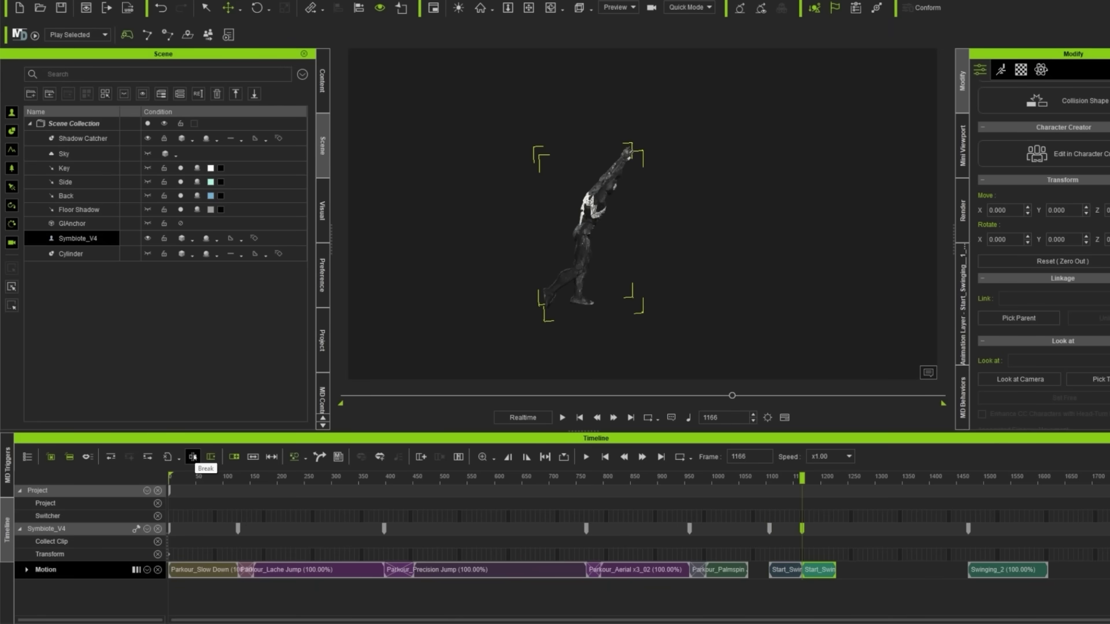
pyautogui.click(777, 570)
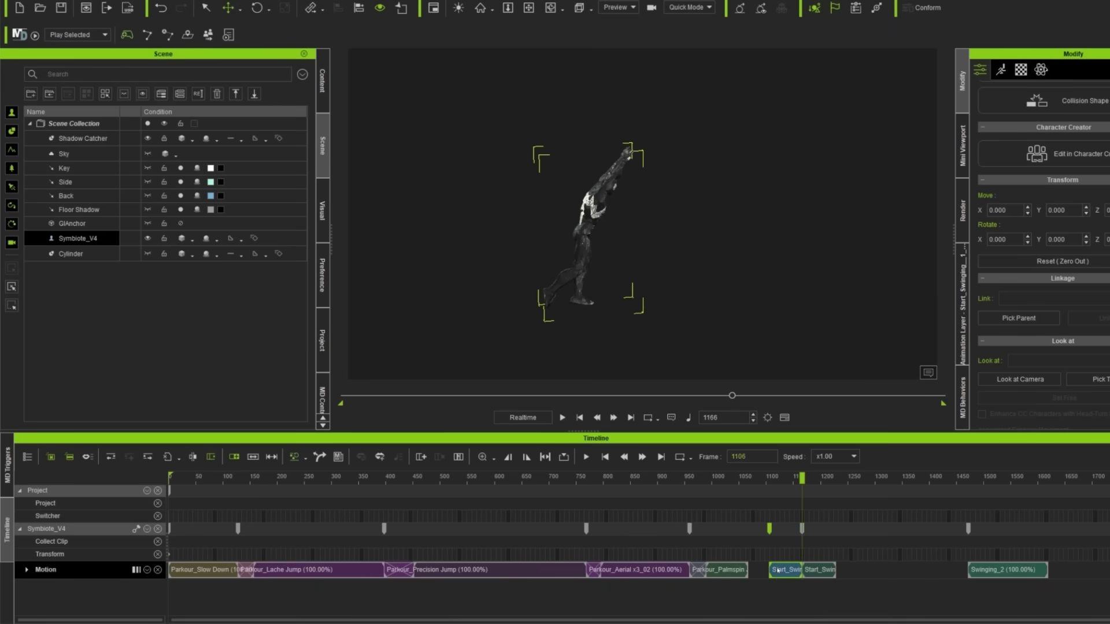
pyautogui.press('Delete')
# Move the trimmed Start_Swinging clip to overlap the end of the Palmspin Jump clip and align it by Left Foot at frame 1088.
pyautogui.moveTo(818, 574); pyautogui.dragTo(758, 576)
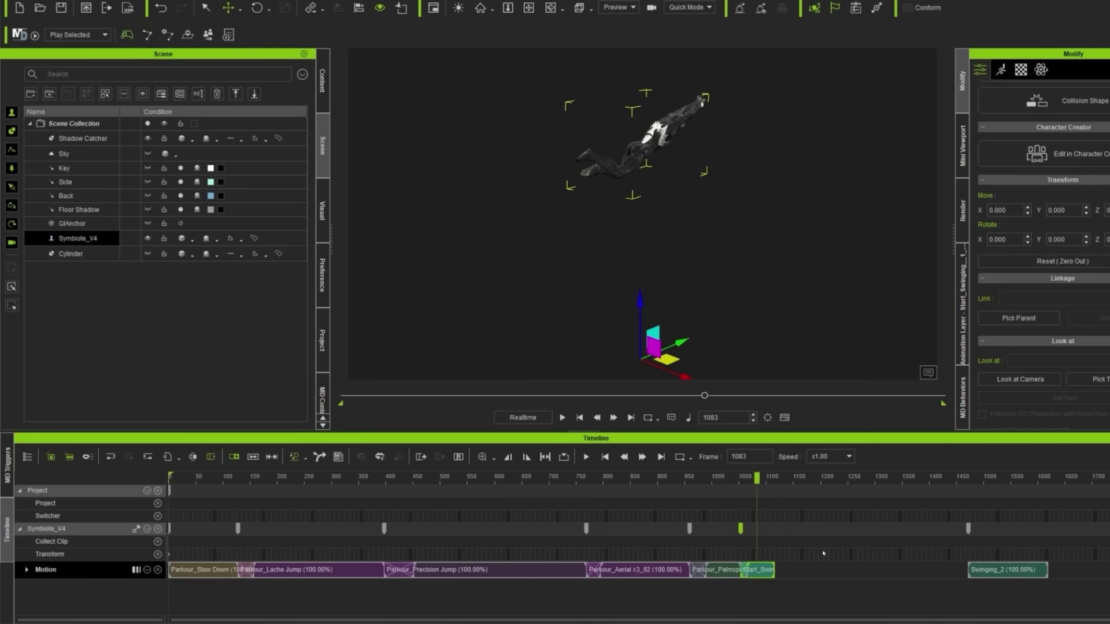
pyautogui.moveTo(753, 476)
pyautogui.mouseDown()
pyautogui.moveTo(735, 490)
pyautogui.moveTo(758, 477)
pyautogui.moveTo(733, 478)
pyautogui.moveTo(746, 480)
pyautogui.mouseUp()
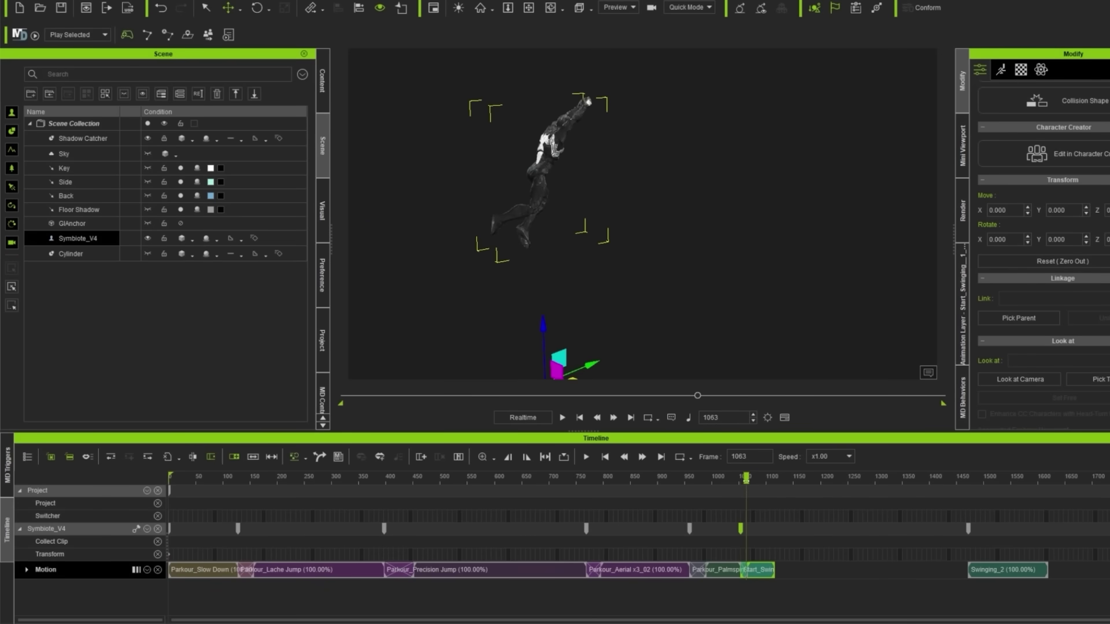
pyautogui.rightClick(761, 569)
pyautogui.moveTo(842, 336)
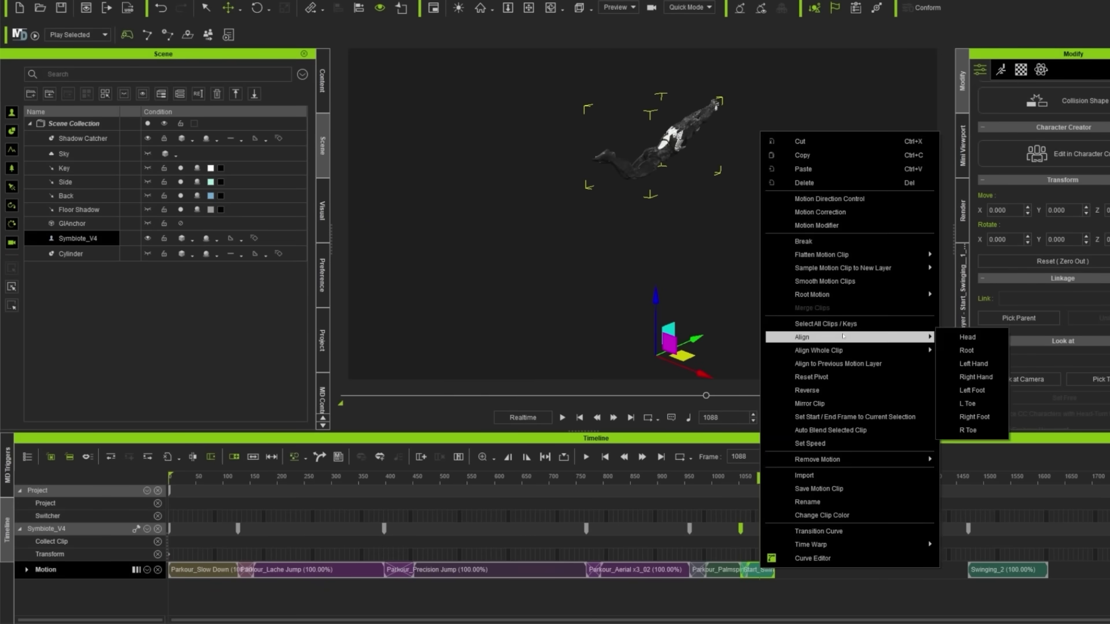
pyautogui.click(972, 390)
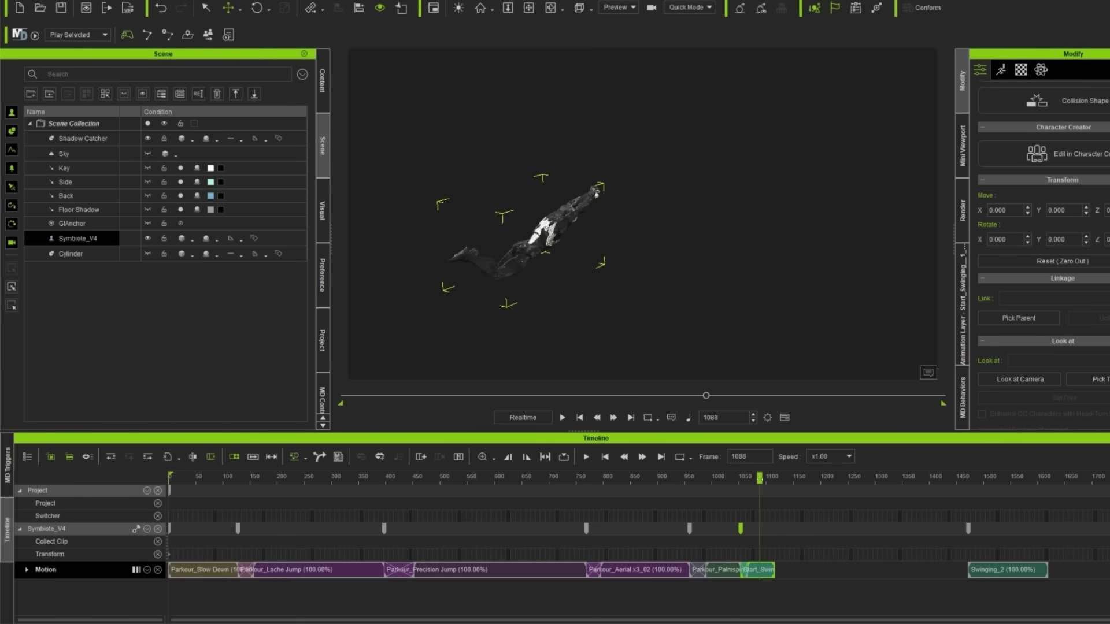
# Scrub the Palmspin Jump to Start_Swinging blend and shift the Start_Swinging clip slightly earlier to start at frame 1042.
pyautogui.moveTo(759, 479); pyautogui.dragTo(736, 479)
pyautogui.scroll(-3, 596, 239)
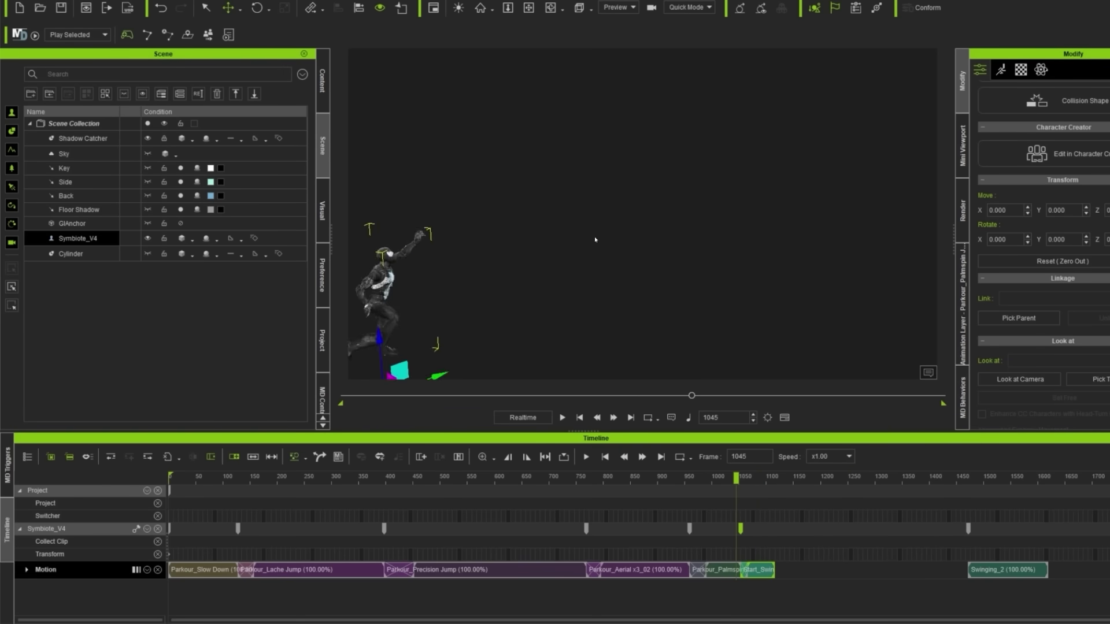
pyautogui.scroll(-4, 596, 239)
pyautogui.moveTo(737, 479); pyautogui.dragTo(714, 479)
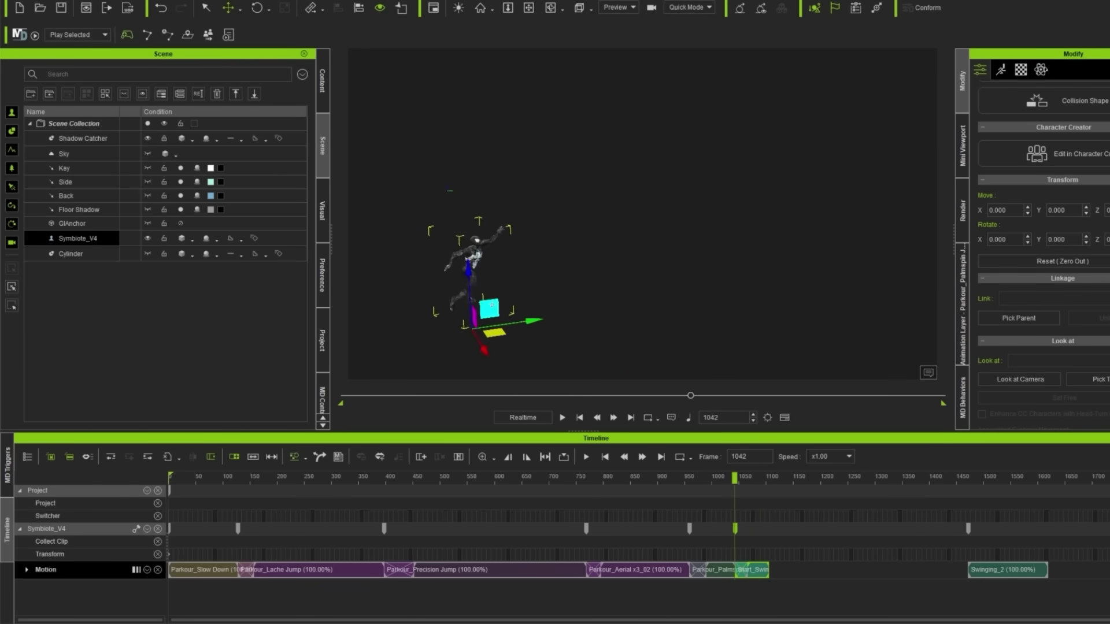
pyautogui.scroll(1, 488, 282)
pyautogui.moveTo(584, 298); pyautogui.dragTo(659, 248, button='middle')
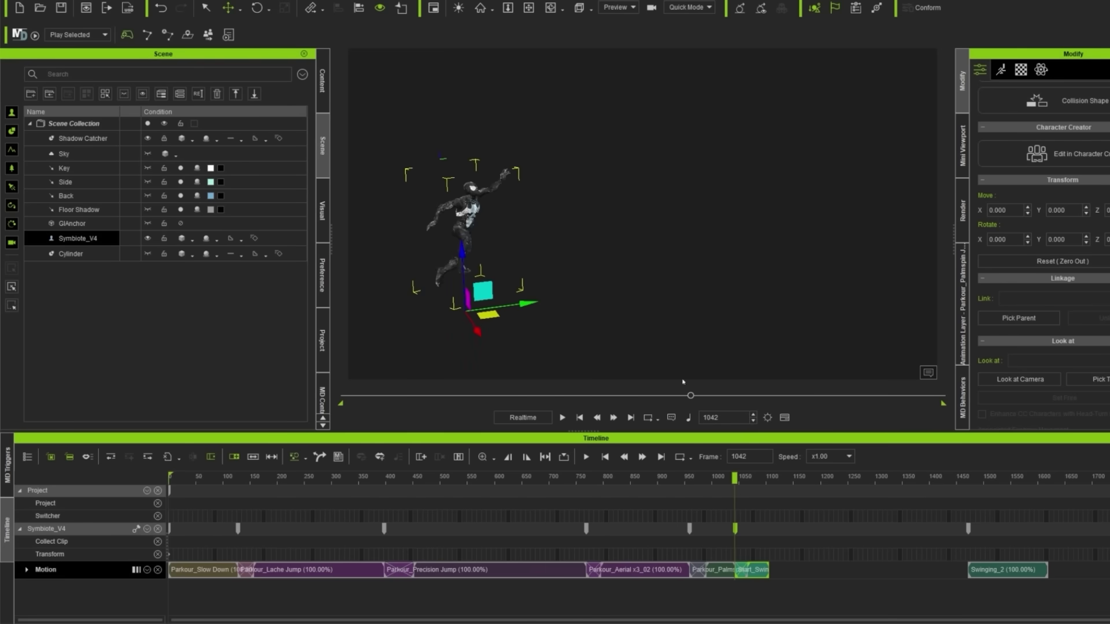
pyautogui.moveTo(732, 482); pyautogui.dragTo(759, 507)
# Move the Swinging_2 clip to overlap the end of the Start_Swinging clip, align it by Left Foot at frame 1184, and scrub the blend.
pyautogui.moveTo(999, 573); pyautogui.dragTo(794, 579)
pyautogui.moveTo(796, 483); pyautogui.dragTo(787, 486)
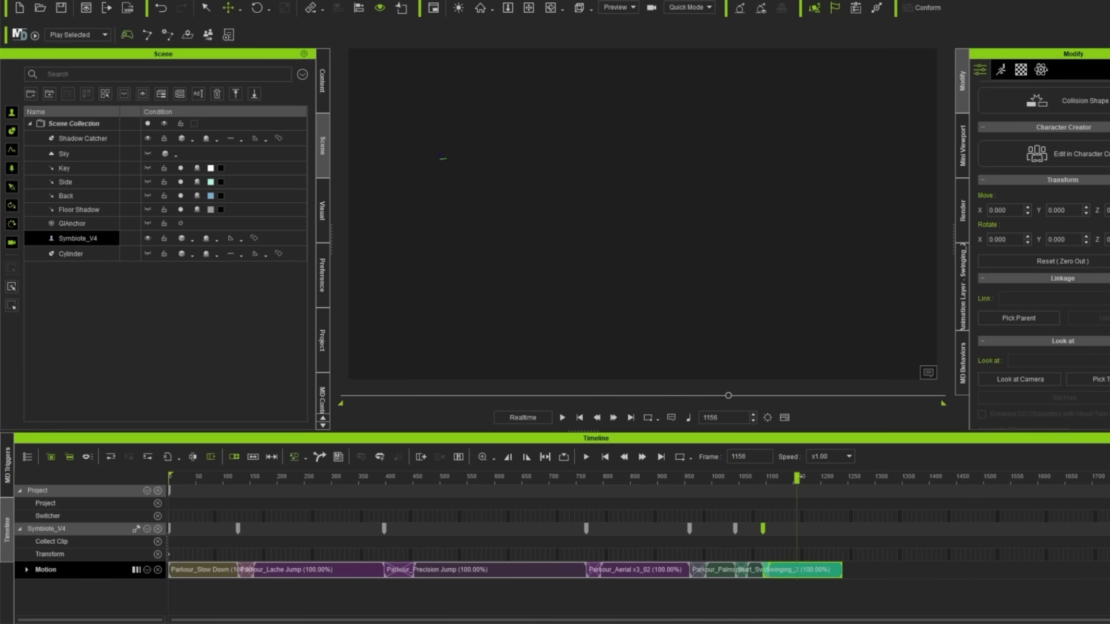
pyautogui.rightClick(811, 569)
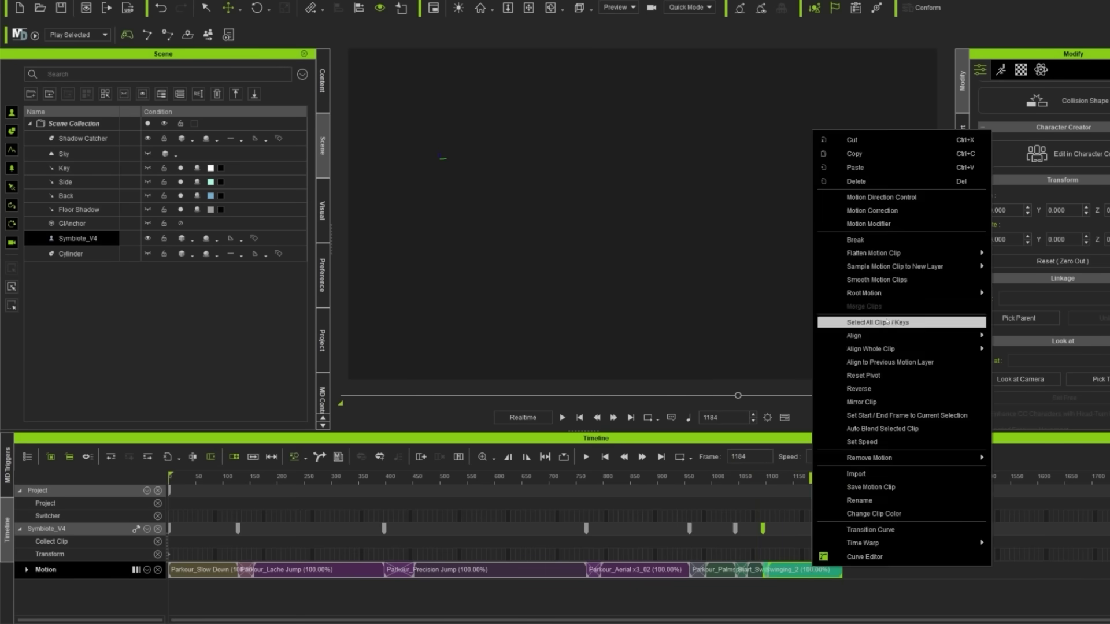
pyautogui.moveTo(881, 333)
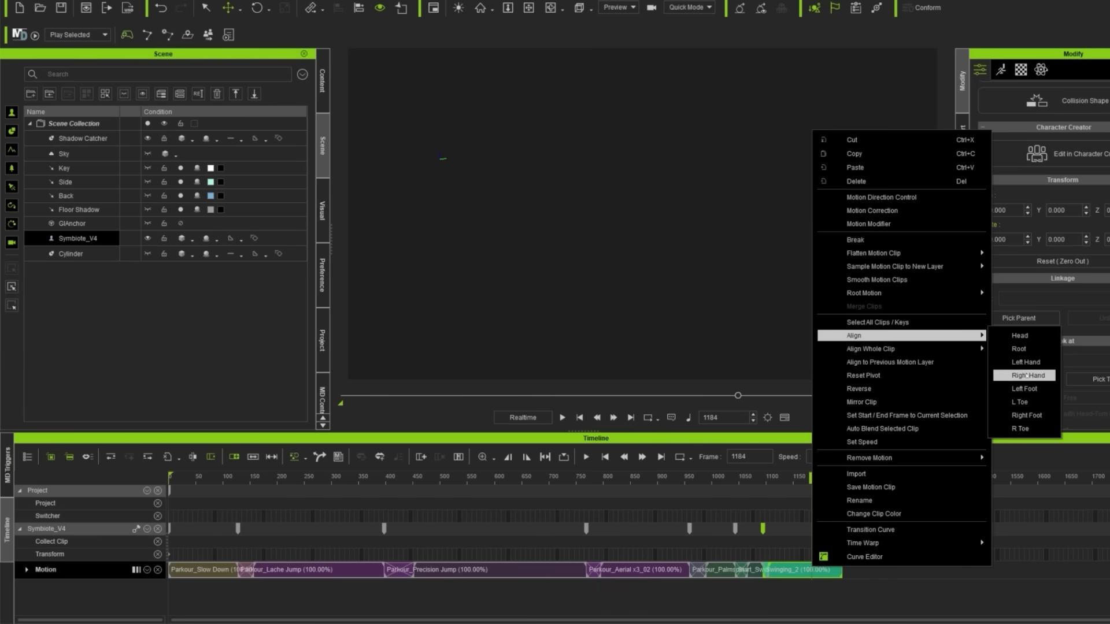
pyautogui.click(1024, 388)
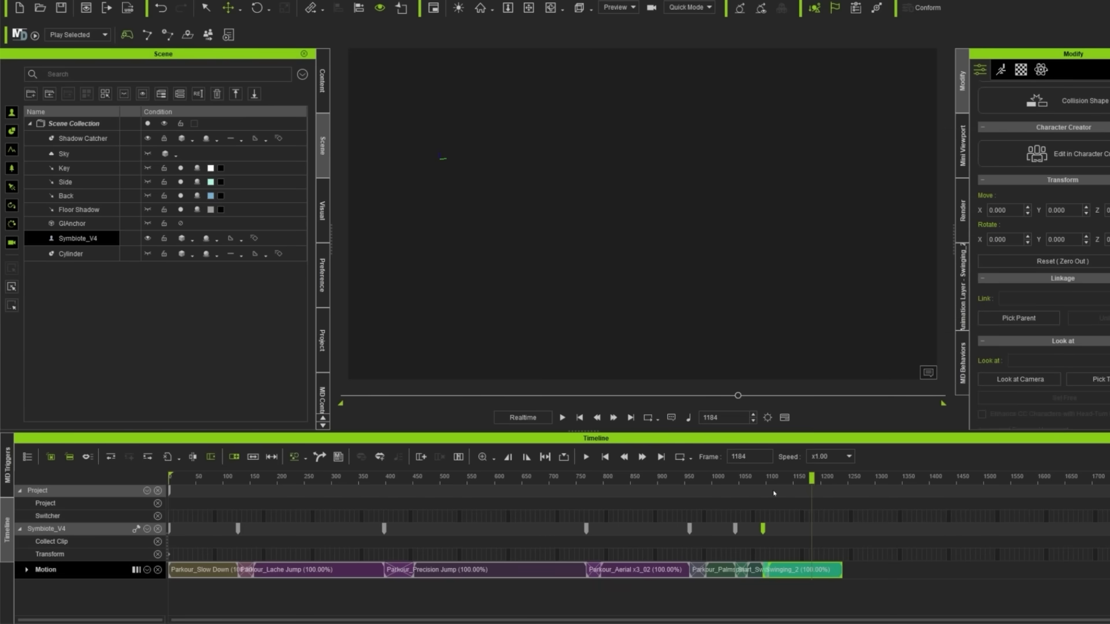
pyautogui.keyDown('alt'); pyautogui.moveTo(703, 216); pyautogui.dragTo(699, 239, button='right'); pyautogui.keyUp('alt')
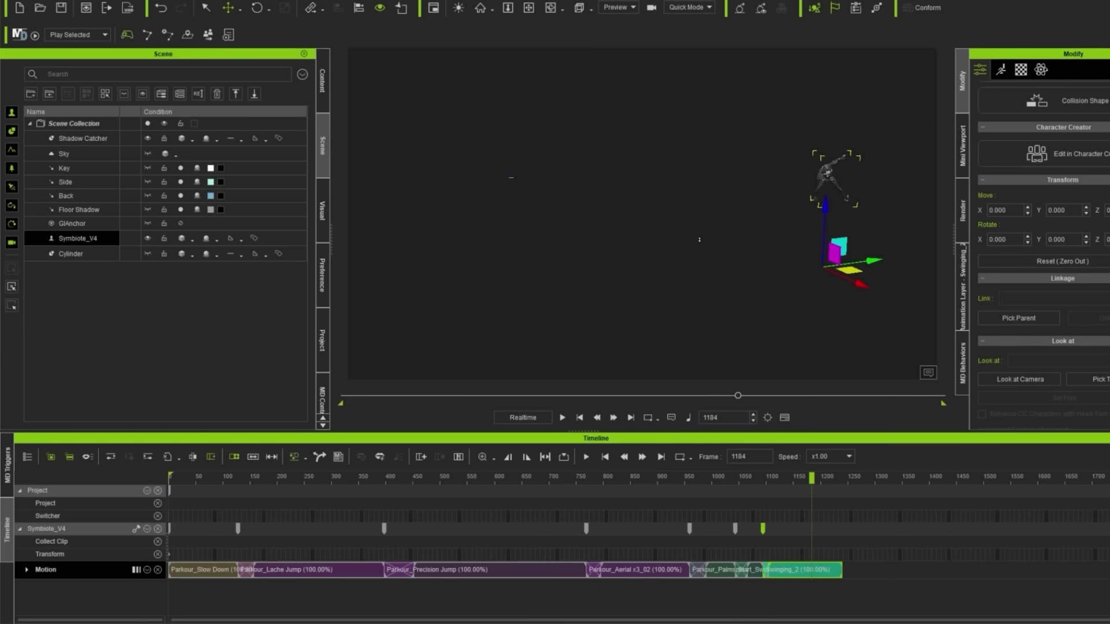
pyautogui.moveTo(807, 480); pyautogui.dragTo(825, 504)
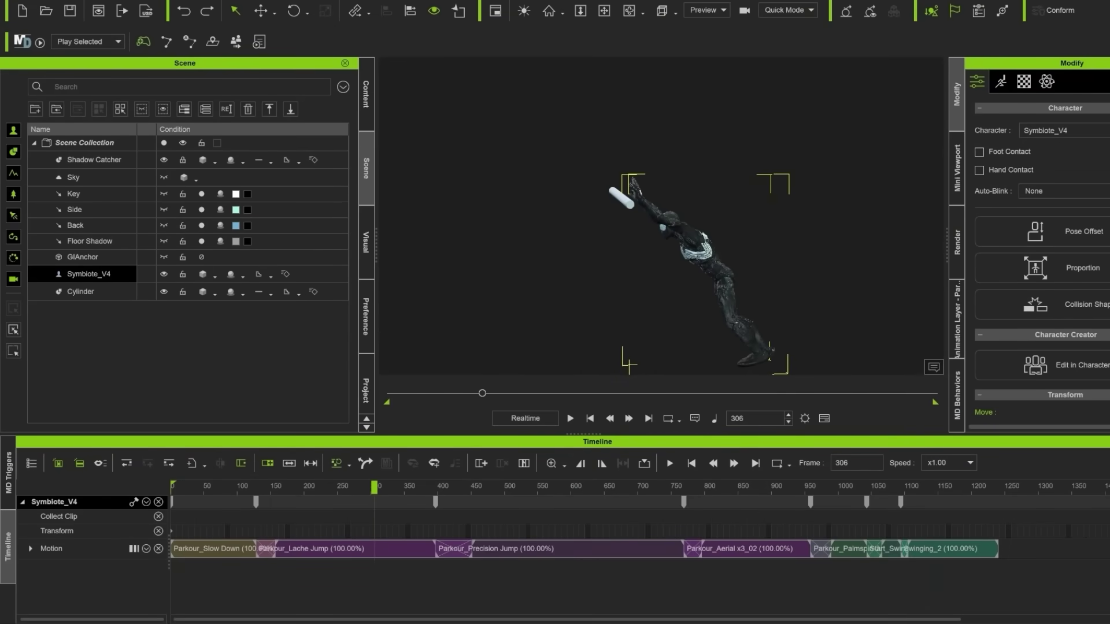
# At frame 328 of the Lache Jump, set the Cylinder as the right hand's reach target while keeping the current pose.
pyautogui.moveTo(647, 242); pyautogui.dragTo(607, 259, button='right')
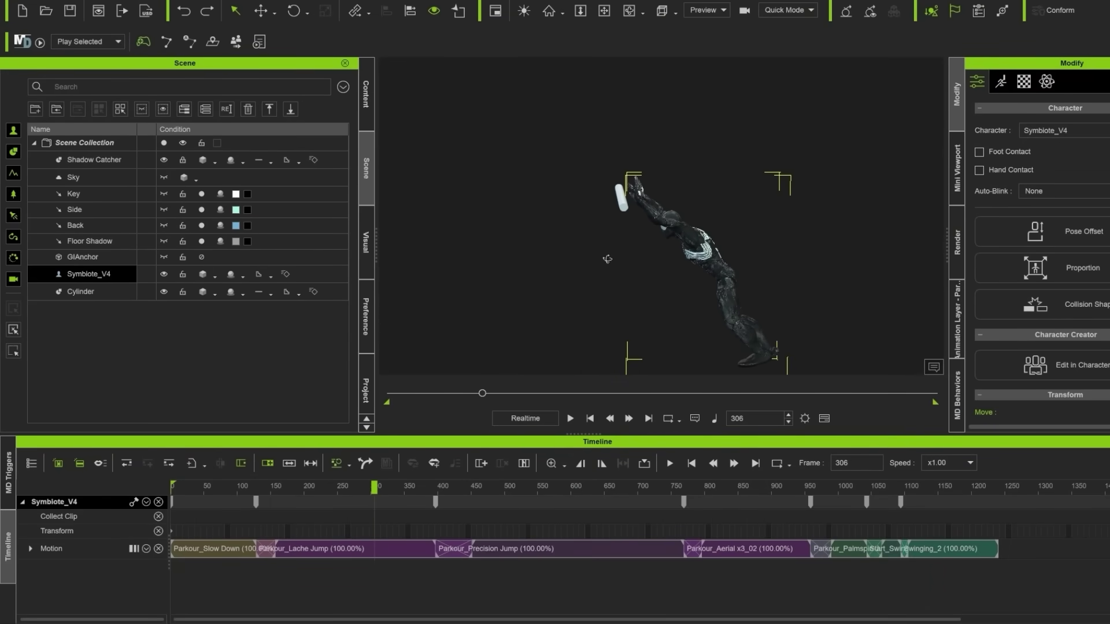
pyautogui.moveTo(374, 487); pyautogui.dragTo(397, 502)
pyautogui.click(1001, 80)
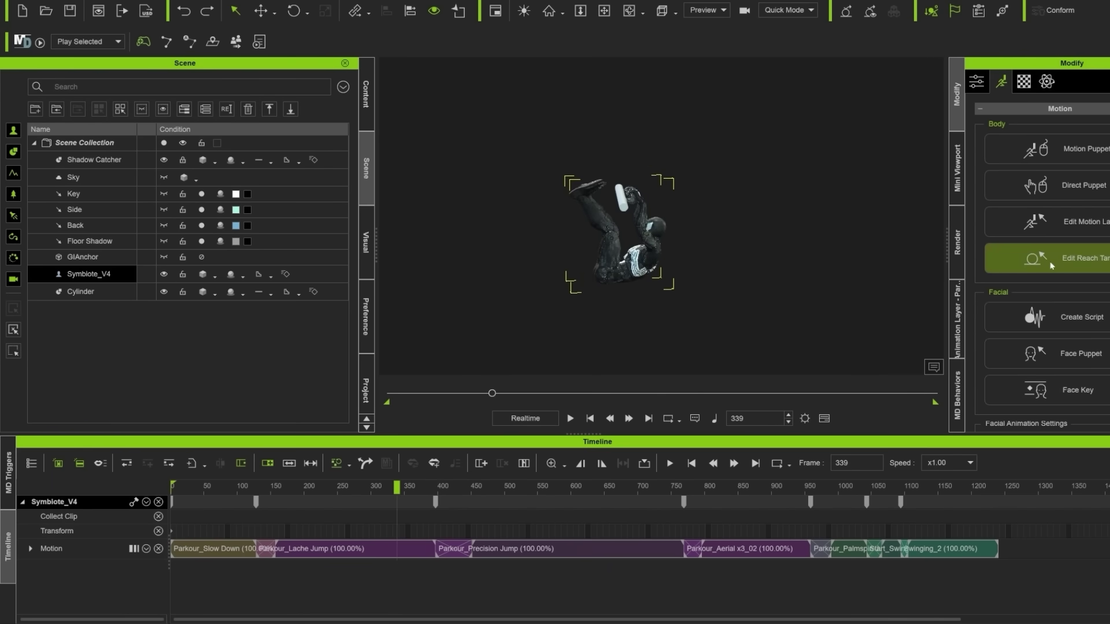
pyautogui.moveTo(397, 487); pyautogui.dragTo(379, 487)
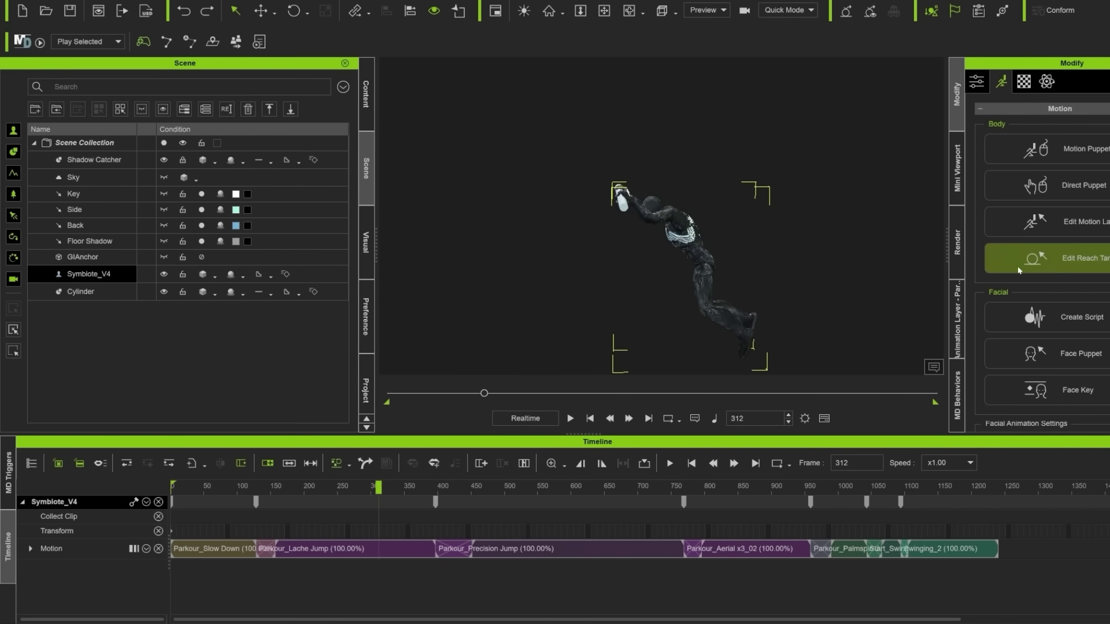
pyautogui.moveTo(377, 487); pyautogui.dragTo(389, 488)
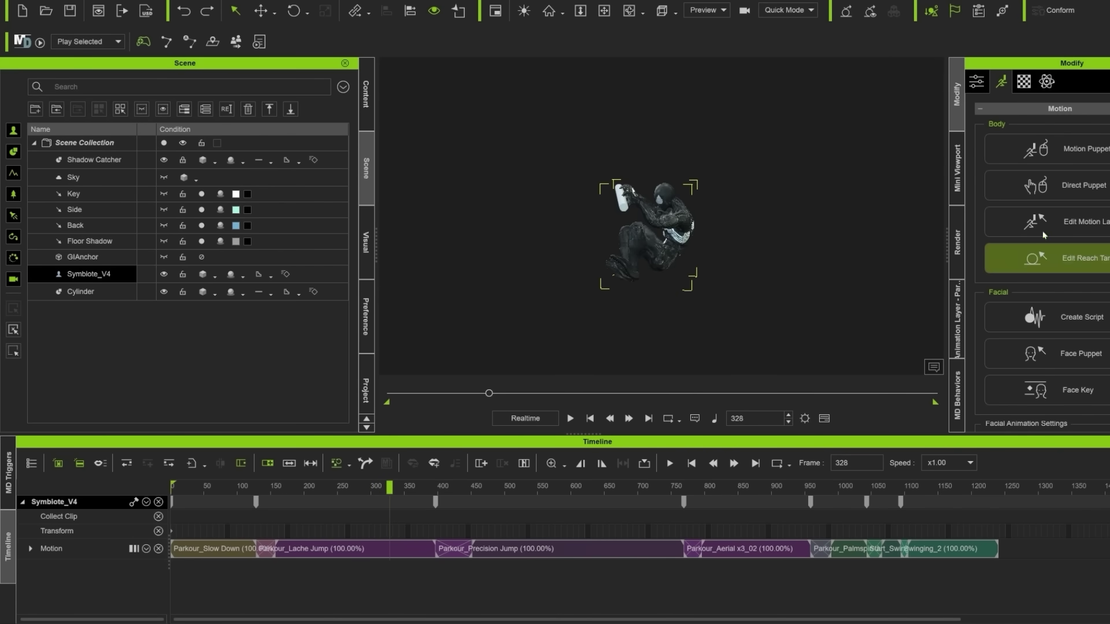
pyautogui.click(1074, 260)
pyautogui.click(82, 258)
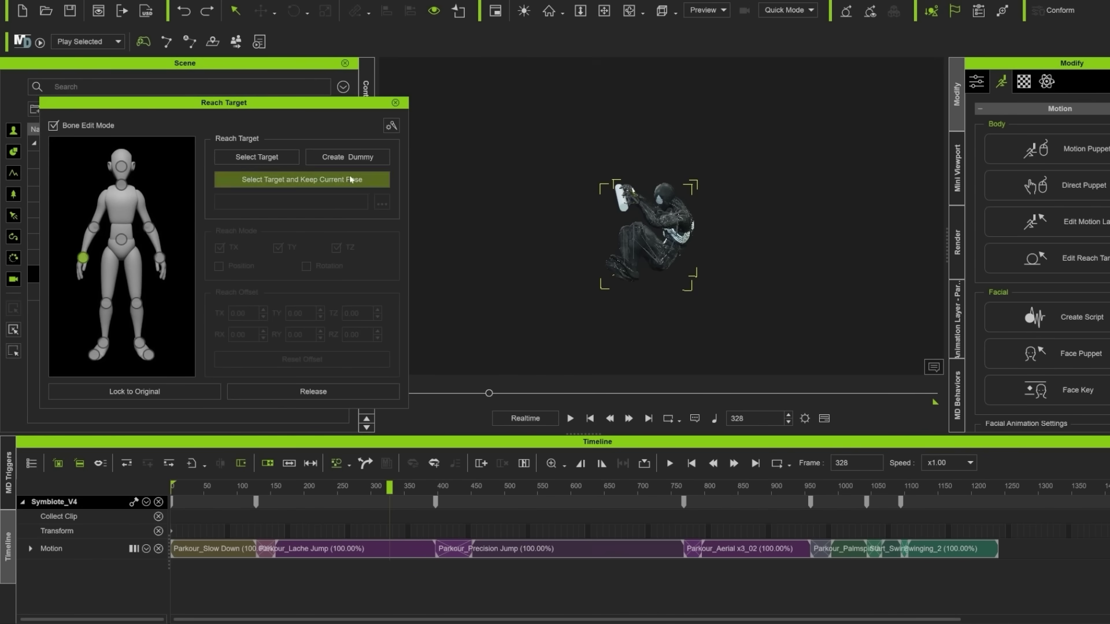
pyautogui.click(621, 199)
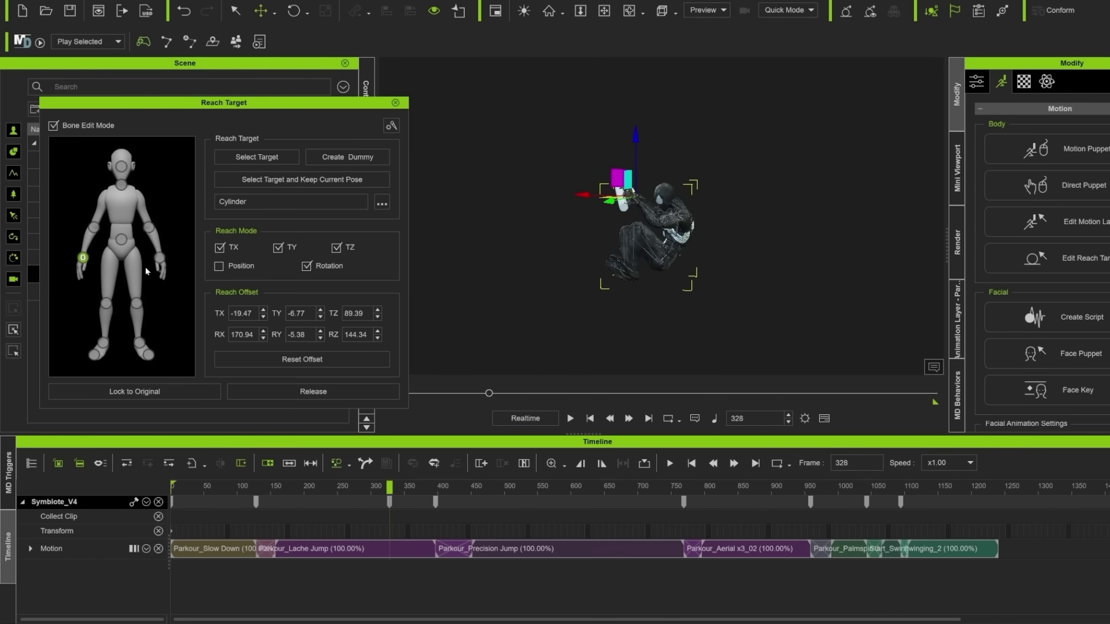
# Set the Cylinder as the left hand's reach target with the current pose kept, and close the Reach Target settings.
pyautogui.click(160, 260)
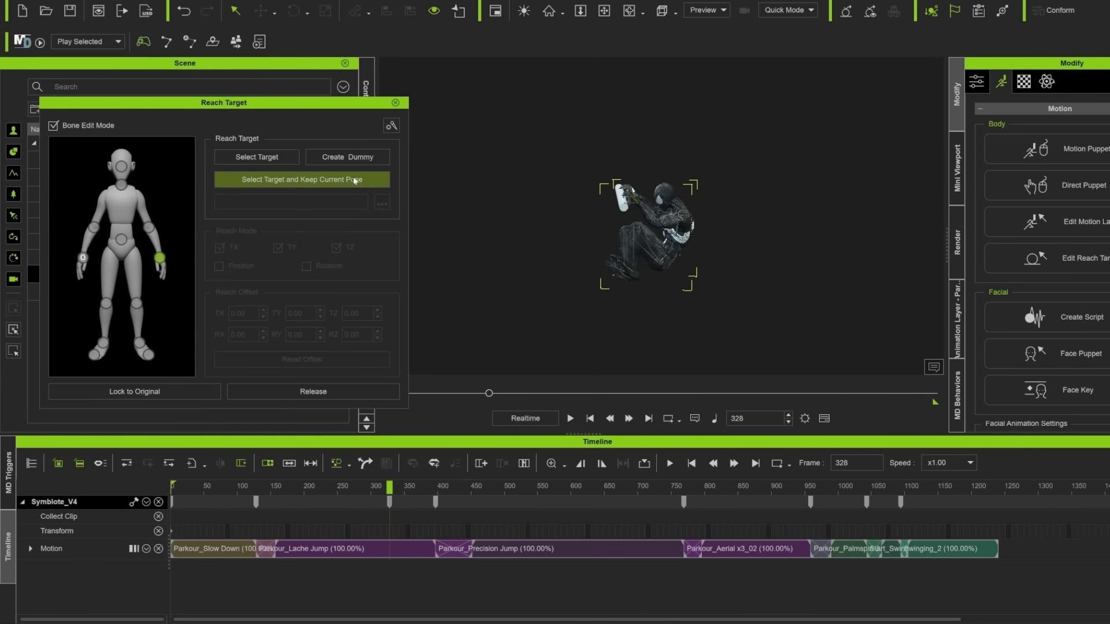
pyautogui.click(355, 179)
pyautogui.click(619, 201)
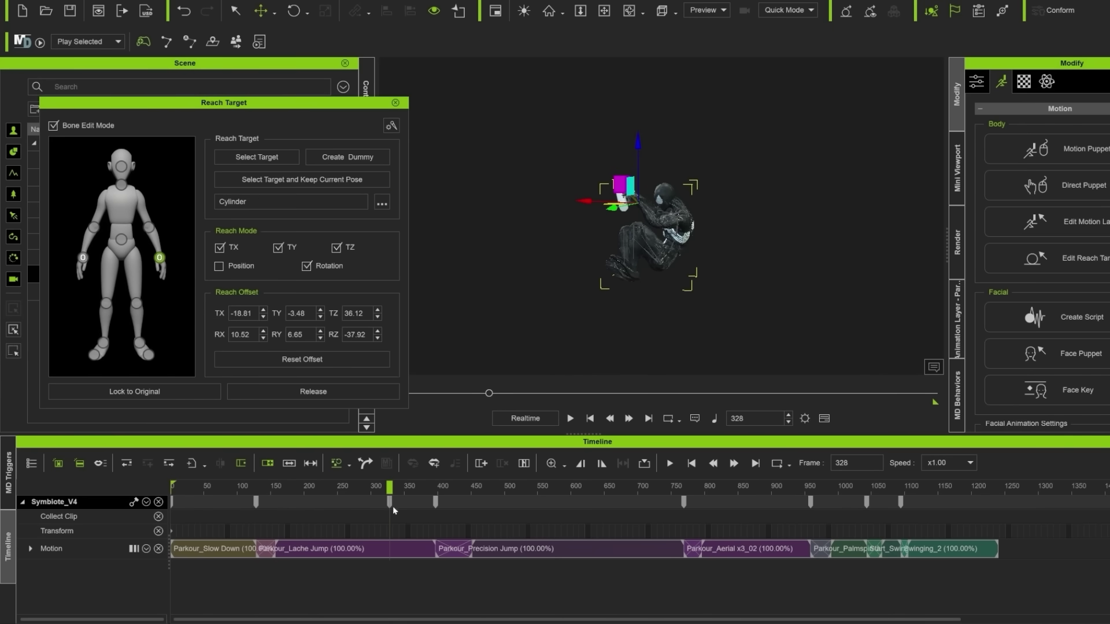
pyautogui.click(395, 103)
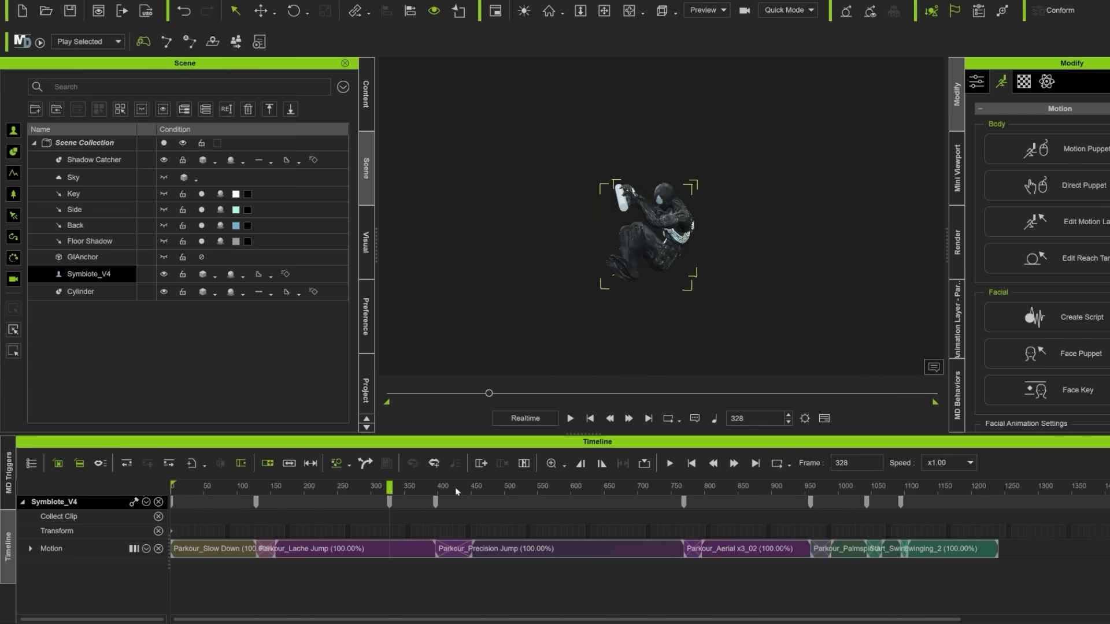
# Test the hand reach by moving the Cylinder at frame 316, and undo the move.
pyautogui.moveTo(389, 488)
pyautogui.mouseDown()
pyautogui.moveTo(370, 489)
pyautogui.moveTo(423, 497)
pyautogui.moveTo(381, 496)
pyautogui.mouseUp()
pyautogui.click(621, 212)
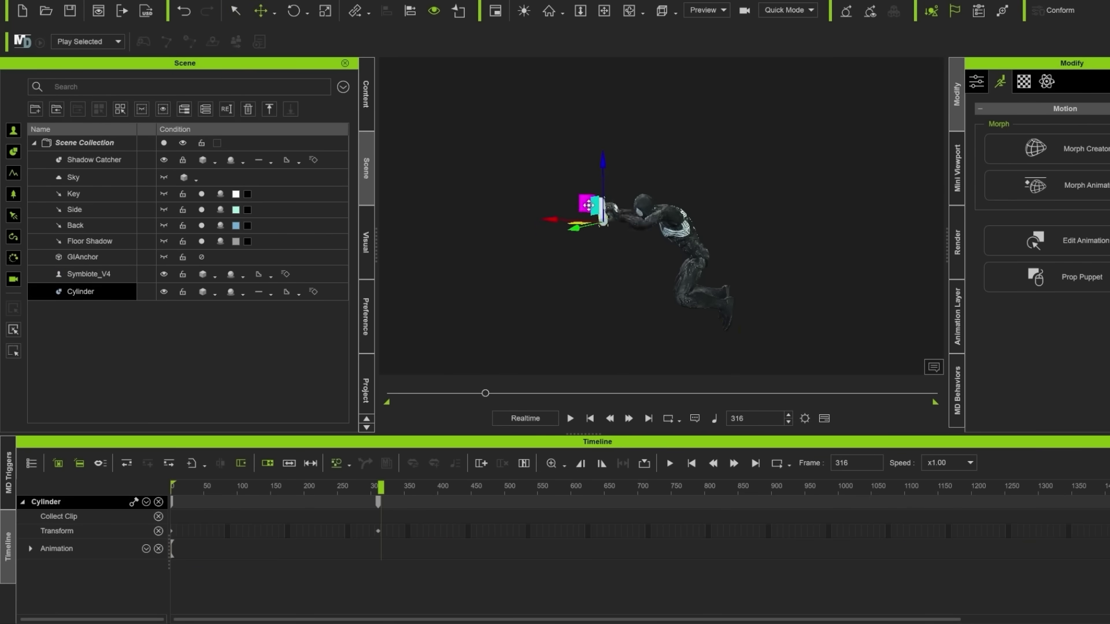
pyautogui.moveTo(588, 204)
pyautogui.mouseDown()
pyautogui.moveTo(574, 230)
pyautogui.moveTo(595, 193)
pyautogui.moveTo(584, 238)
pyautogui.moveTo(589, 199)
pyautogui.mouseUp()
pyautogui.hotkey('ctrl', 'z')
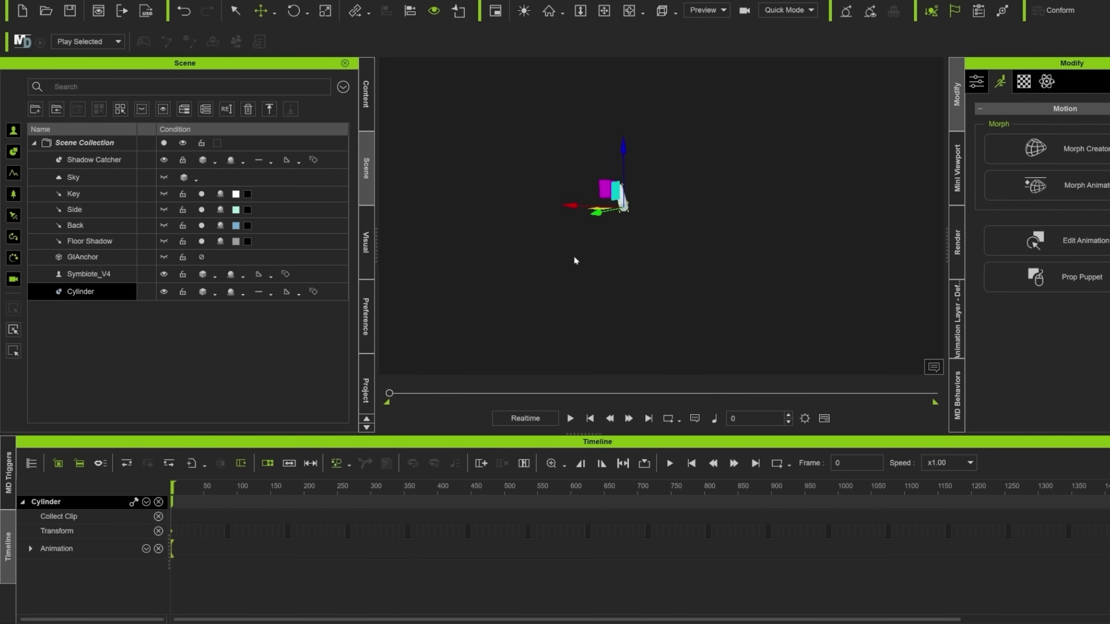
# At frame 345, release the right and left hands of Symbiote_V4 from the Cylinder reach target.
pyautogui.moveTo(303, 496); pyautogui.dragTo(401, 494)
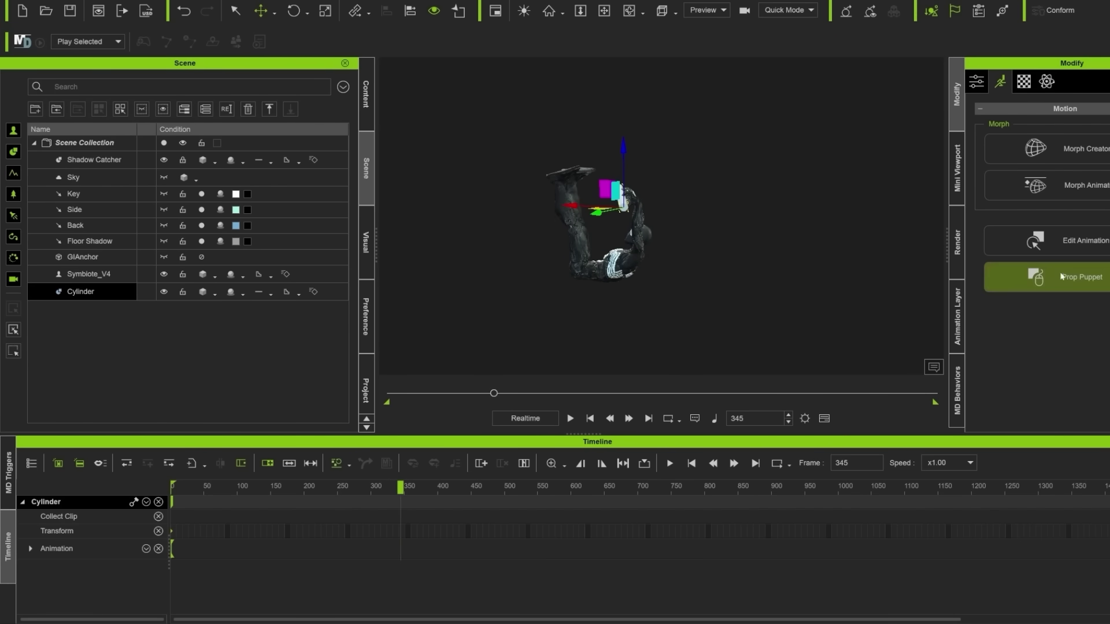
pyautogui.click(634, 240)
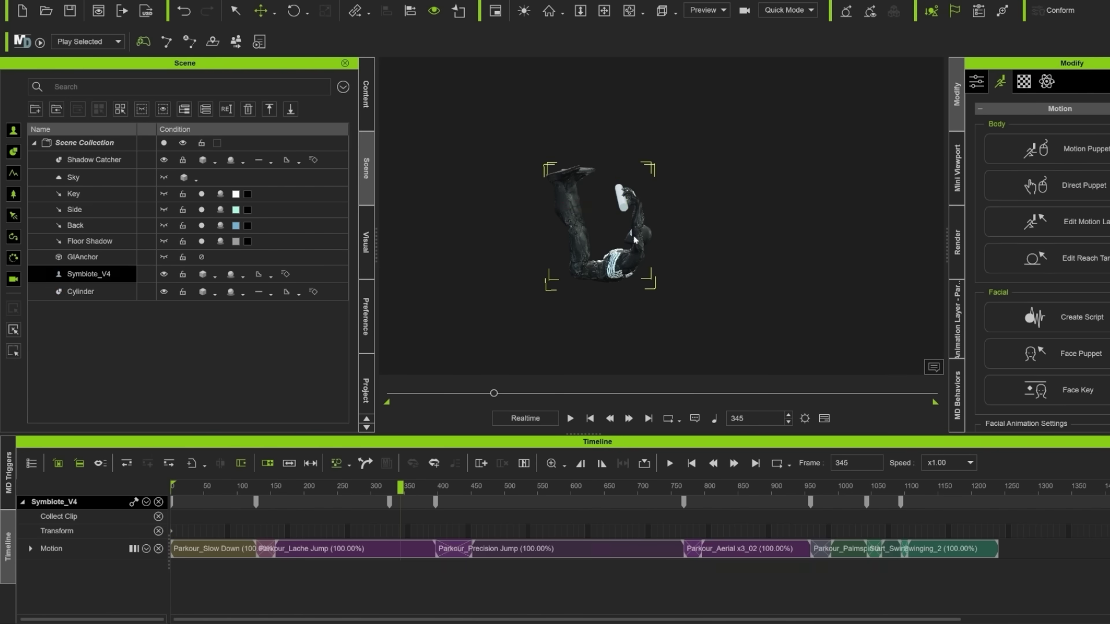
pyautogui.click(1047, 268)
pyautogui.click(82, 258)
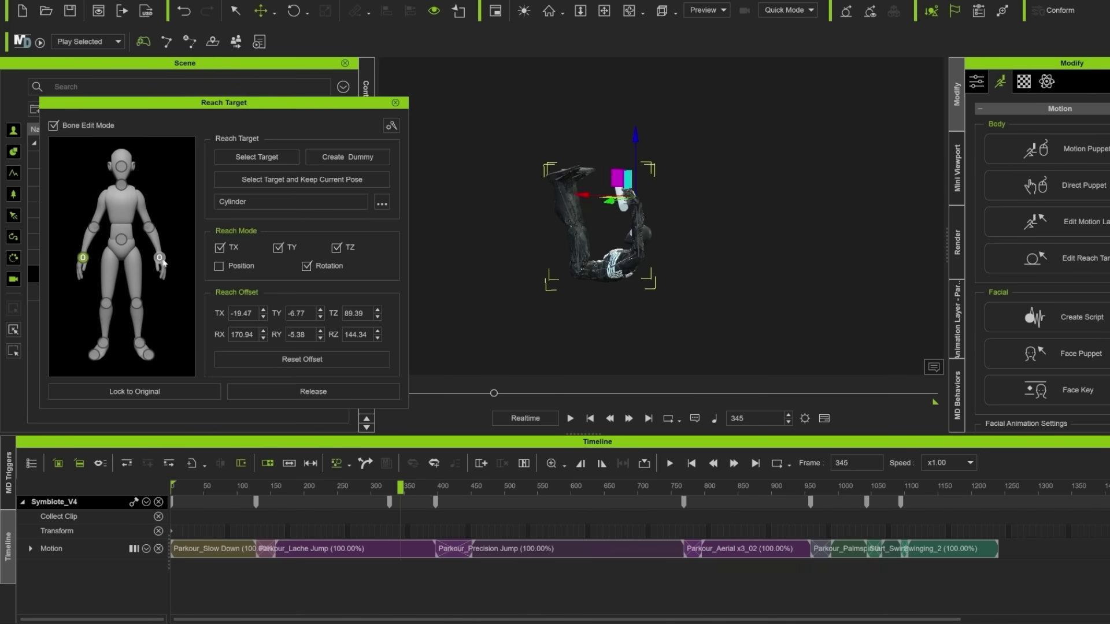
pyautogui.click(313, 392)
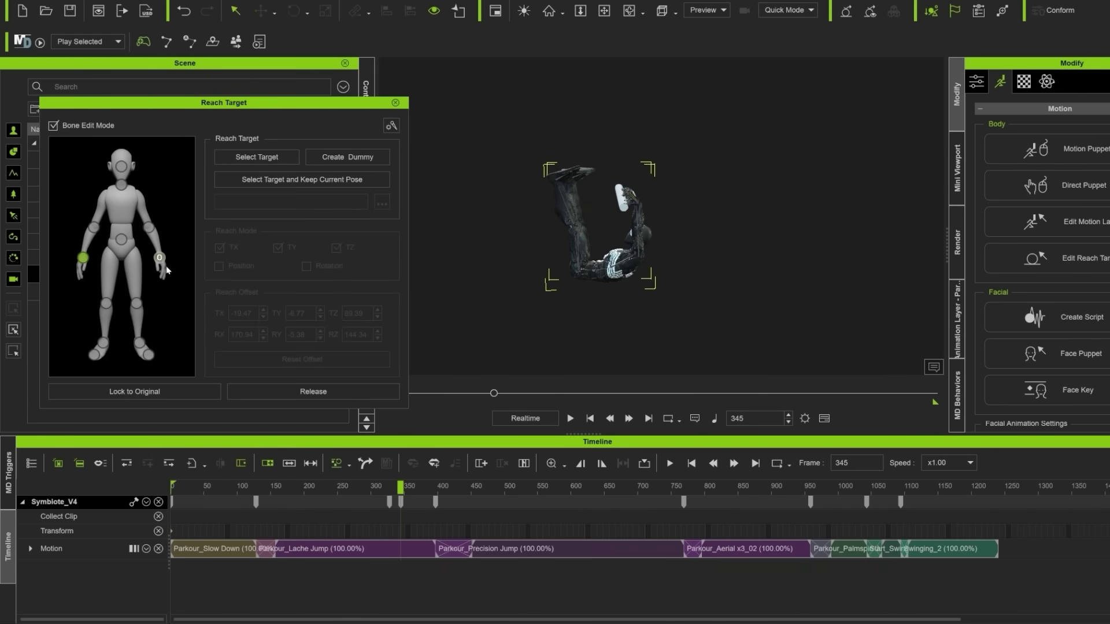
pyautogui.click(159, 258)
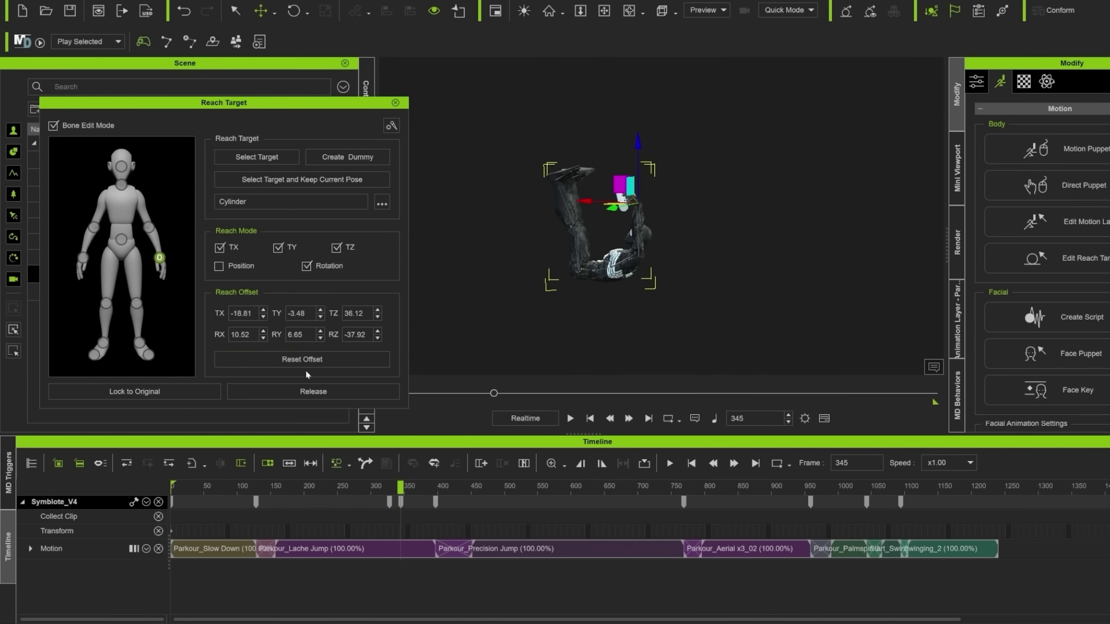
pyautogui.click(313, 392)
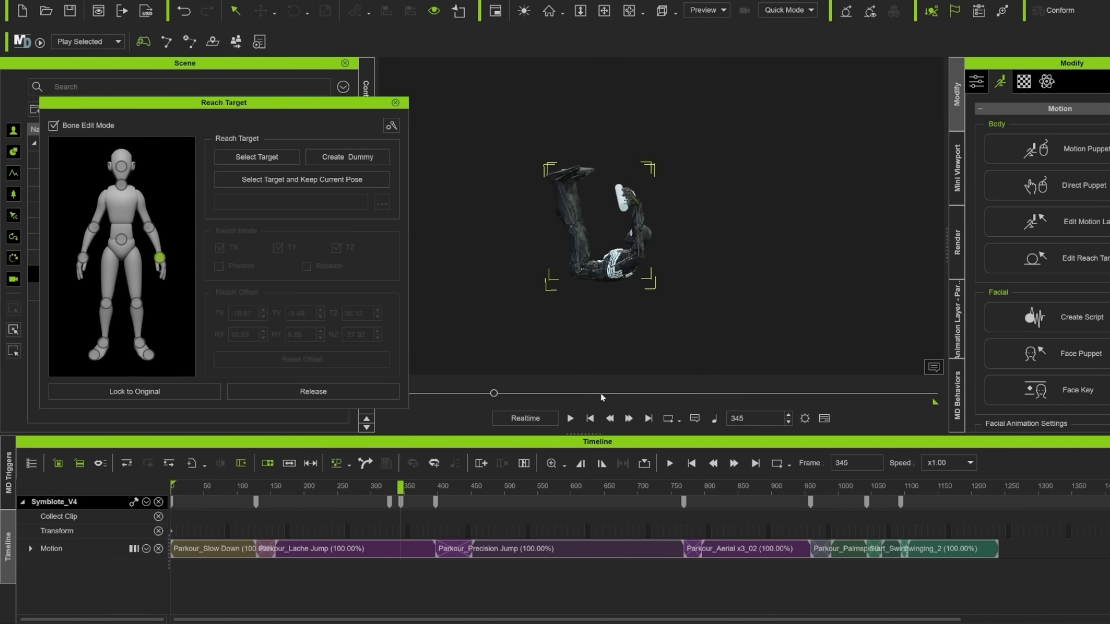
# Inspect the bar contact at frame 327, close the Reach Target settings, and scrub forward through the hands' release.
pyautogui.moveTo(399, 489)
pyautogui.mouseDown()
pyautogui.moveTo(430, 488)
pyautogui.moveTo(389, 491)
pyautogui.mouseUp()
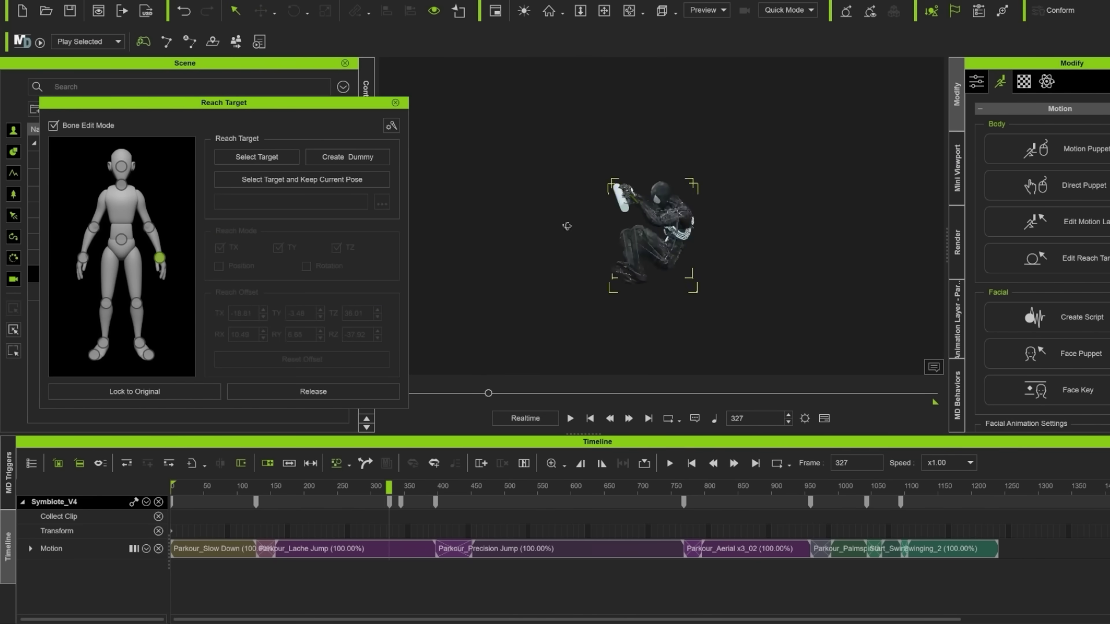
pyautogui.moveTo(567, 225); pyautogui.dragTo(583, 232, button='right')
pyautogui.scroll(-5, 583, 232)
pyautogui.click(395, 102)
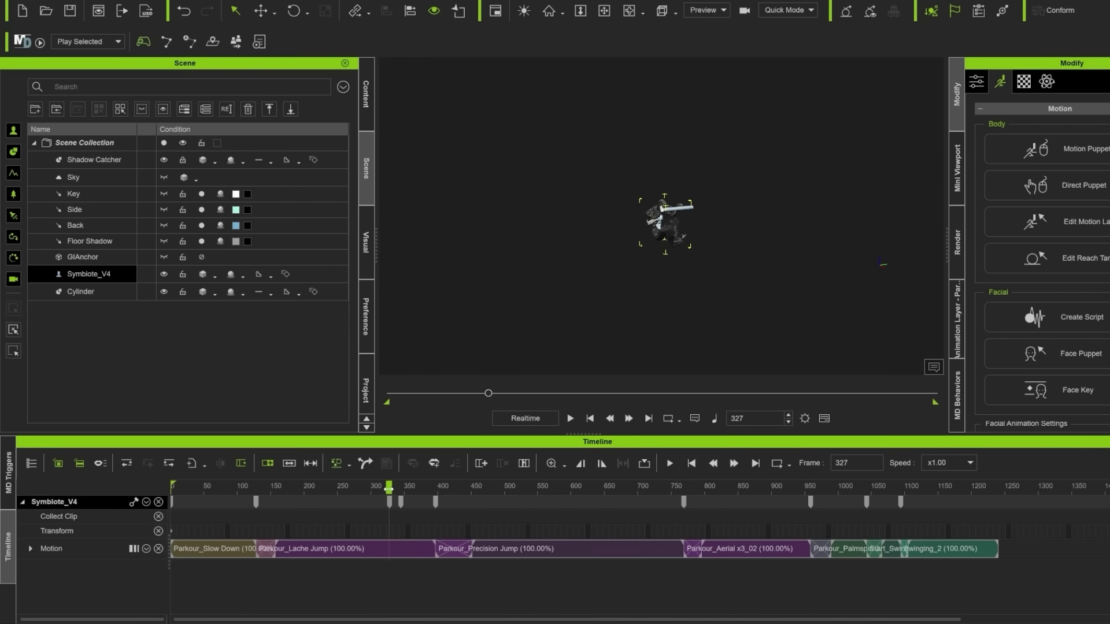
pyautogui.moveTo(403, 489); pyautogui.dragTo(437, 507)
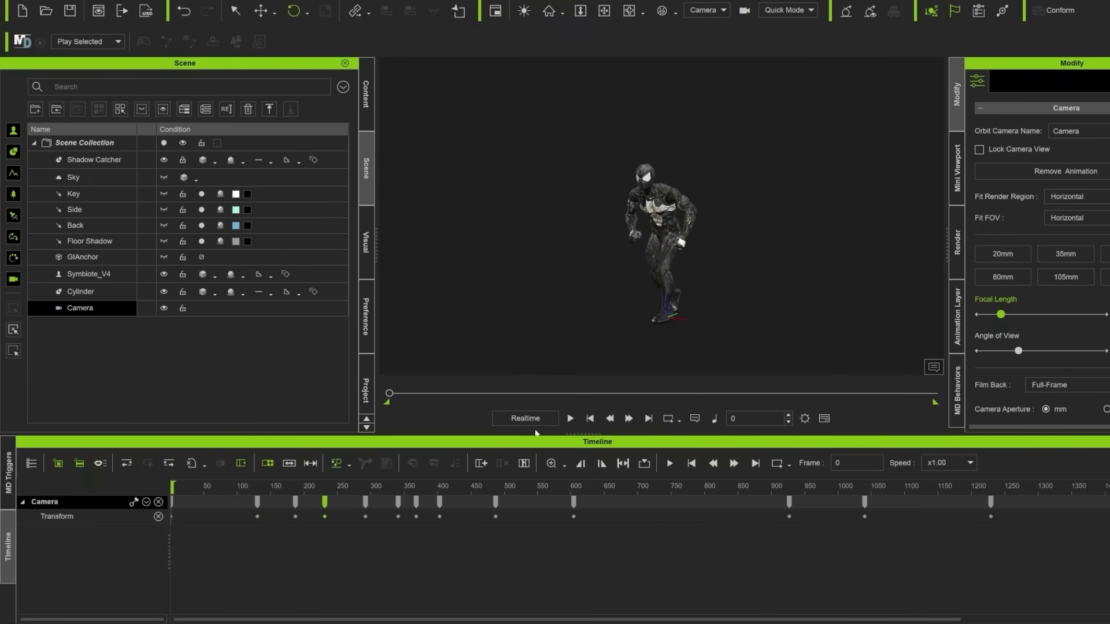
# Play the full sequence from frame 0 through the Camera view.
pyautogui.click(570, 419)
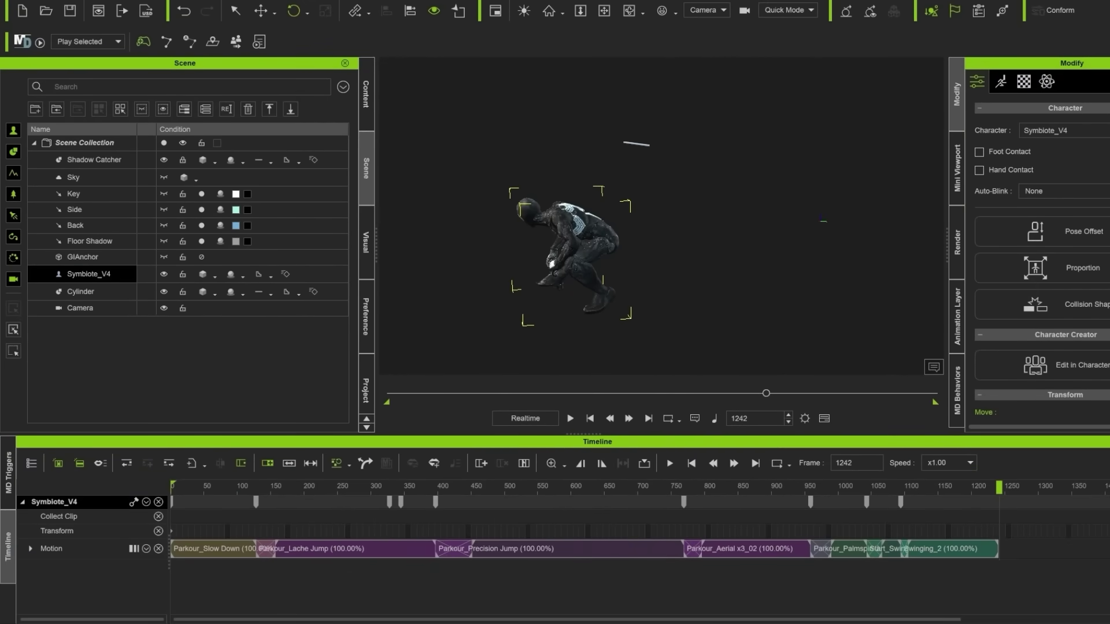
# Export Symbiote_V4 as the FBX file "demo file export" with the Blender preset, 60 FPS, range 0 to 1242 and embedded textures.
pyautogui.click(12, 0)
pyautogui.moveTo(67, 91)
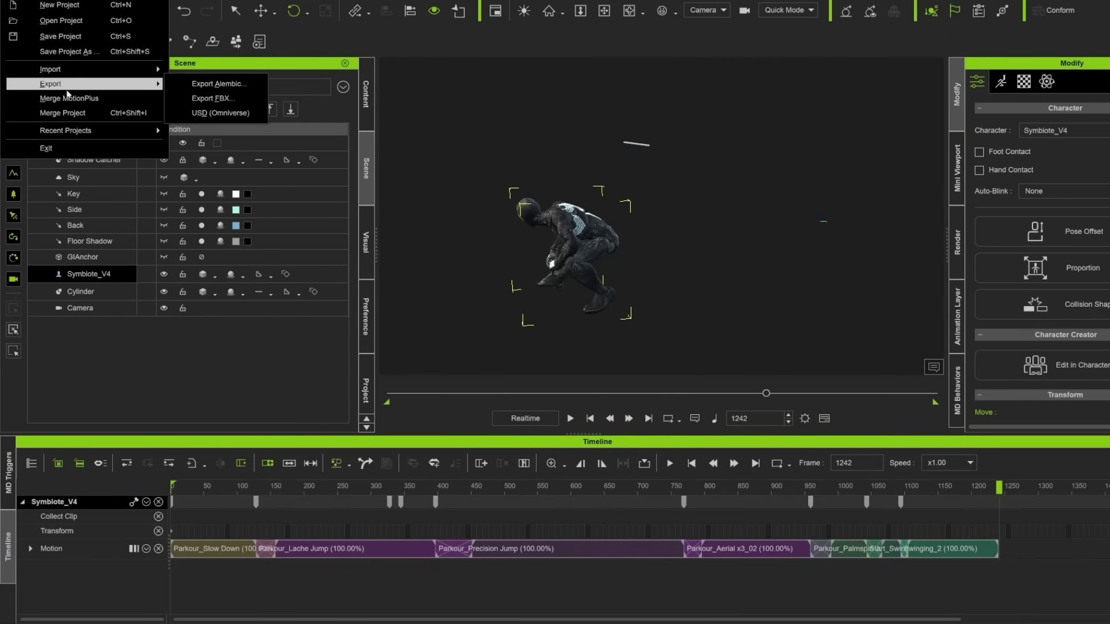
pyautogui.click(218, 99)
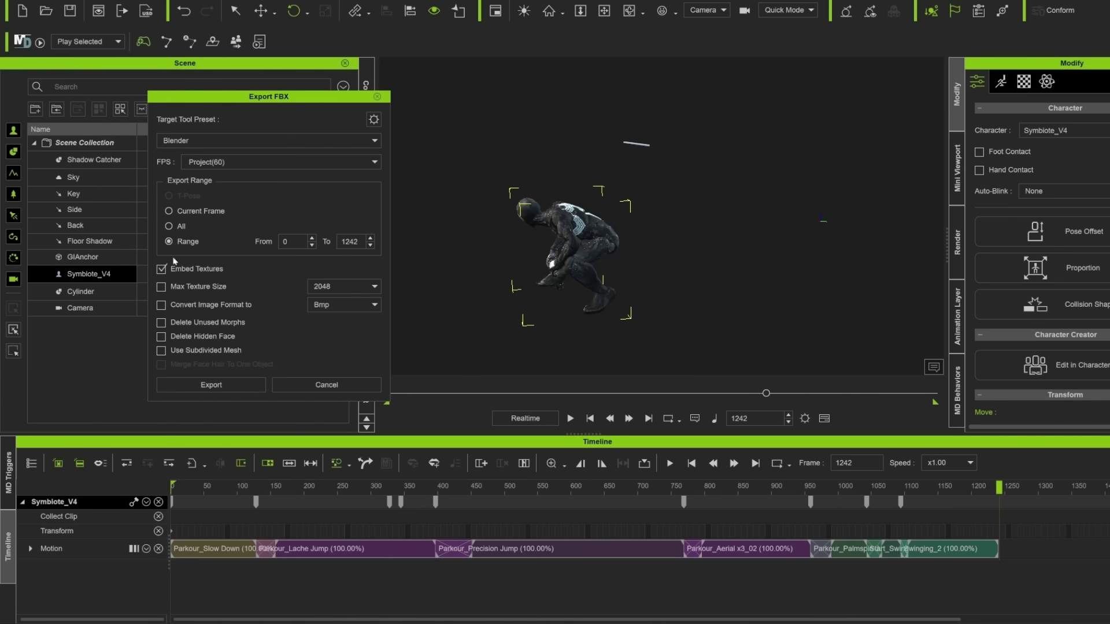
pyautogui.click(197, 143)
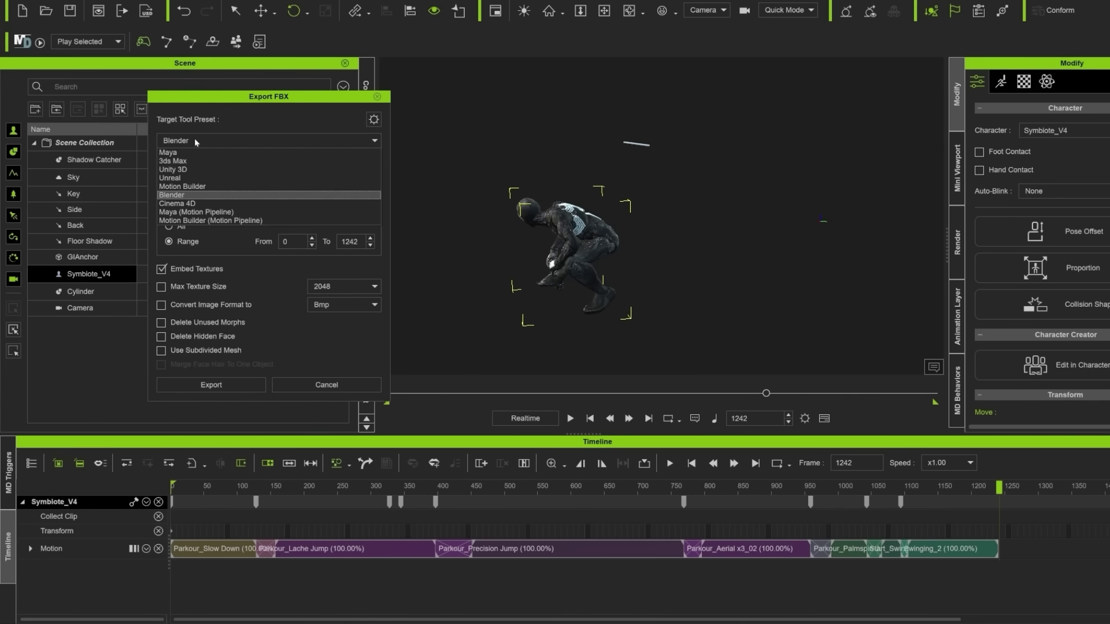
pyautogui.click(189, 185)
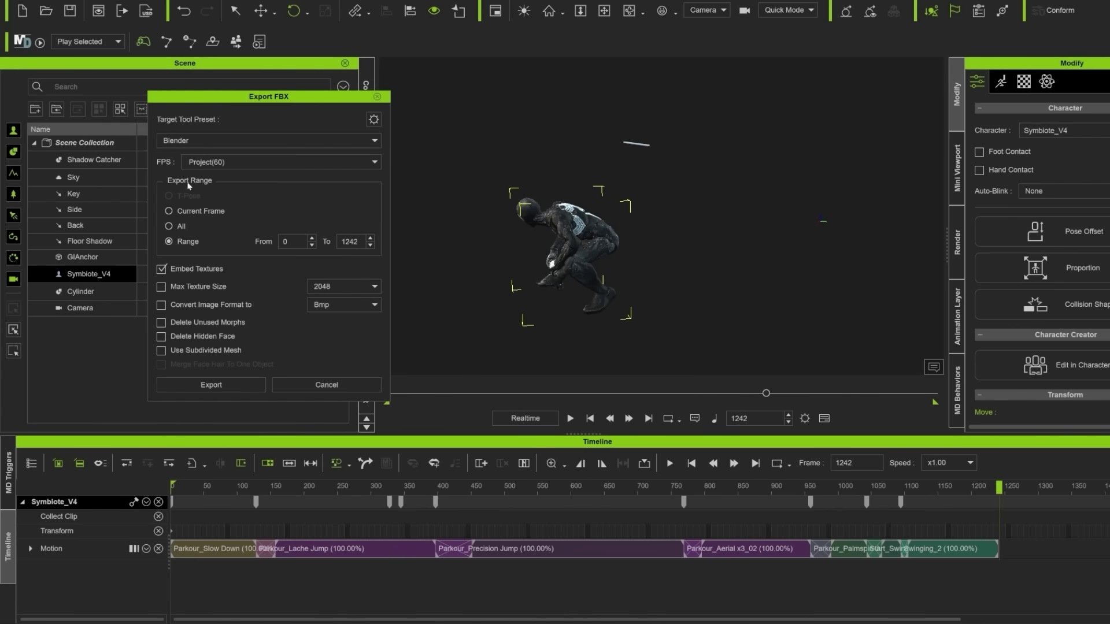
pyautogui.click(221, 391)
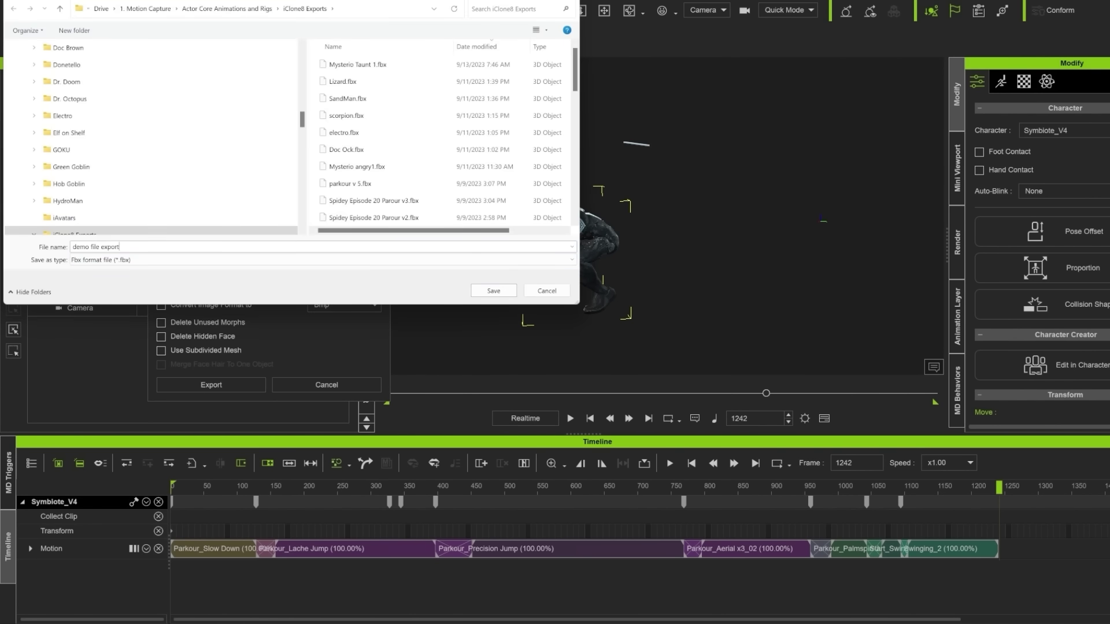
pyautogui.press('Return')
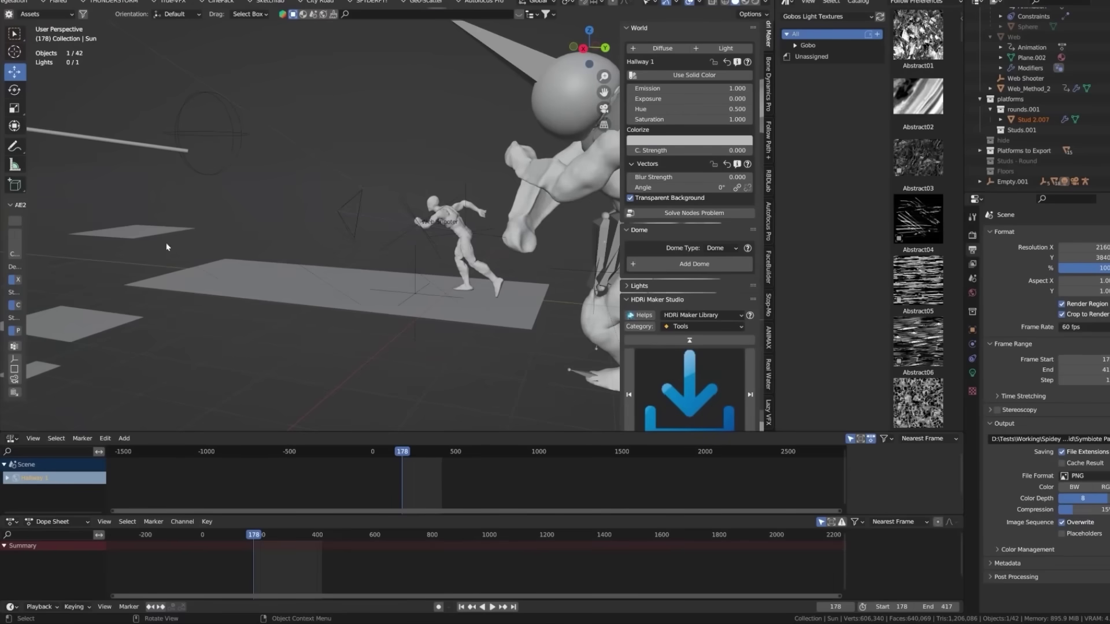
# In Blender, switch the viewport shading to show the materials on the Spider-Man character and the surrounding scene.
pyautogui.moveTo(242, 191); pyautogui.dragTo(459, 183, button='middle')
pyautogui.scroll(4, 275, 234)
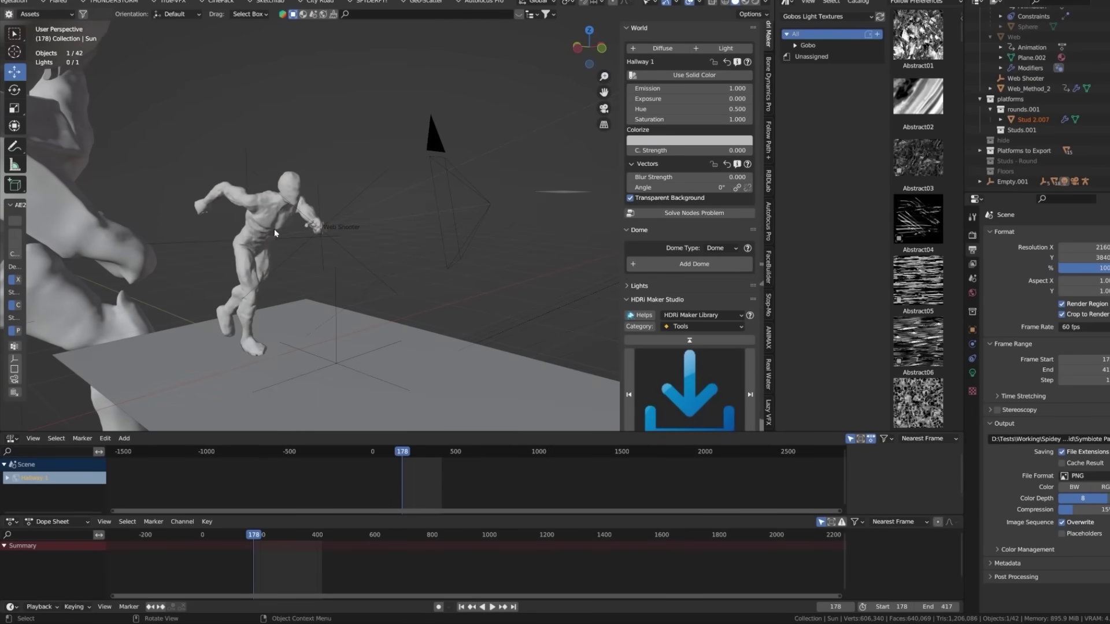
pyautogui.click(272, 233)
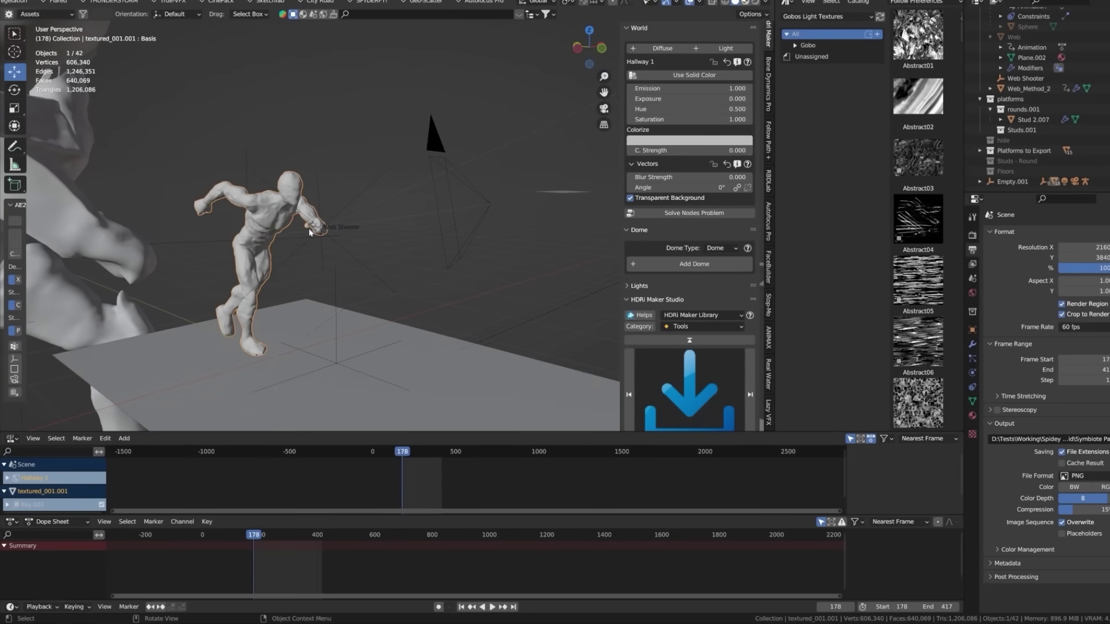
pyautogui.press('z')
pyautogui.click(342, 129)
pyautogui.scroll(-4, 342, 130)
pyautogui.moveTo(321, 211); pyautogui.dragTo(273, 267, button='middle')
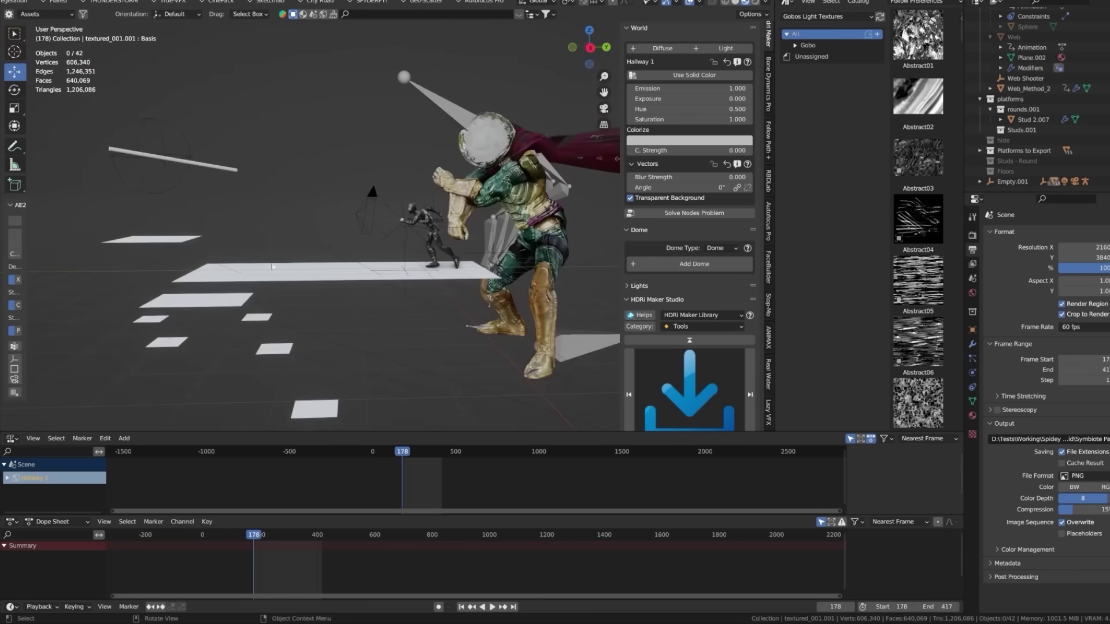
# Play and scrub the character's animation from frame 178 to about 1239, examining the platform landings and the final swing.
pyautogui.press('space')
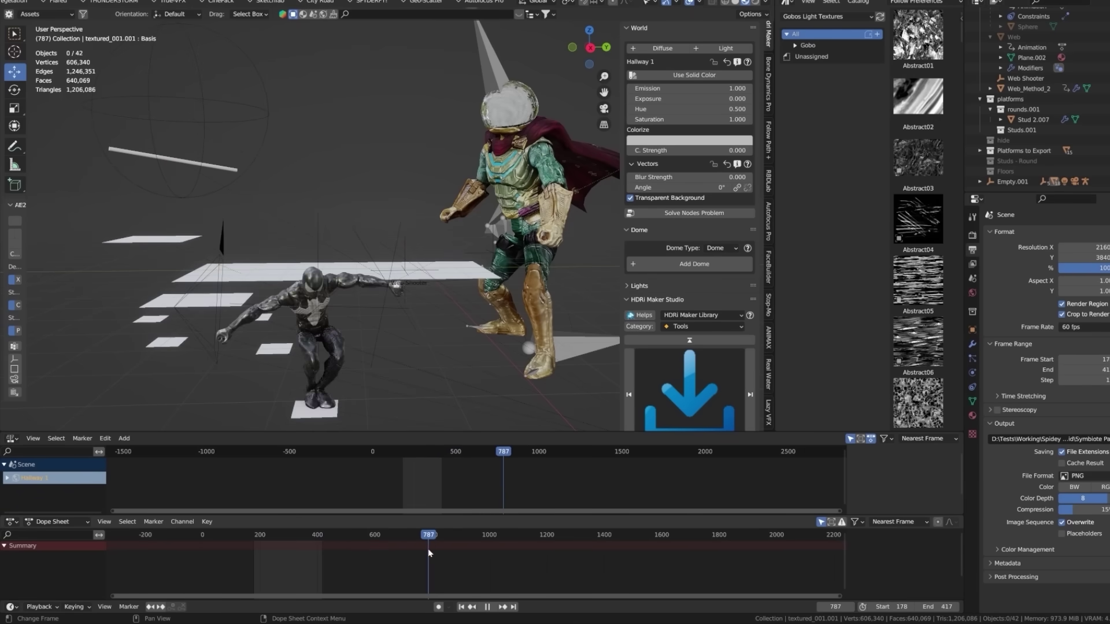
pyautogui.press('space')
pyautogui.scroll(-4, 338, 331)
pyautogui.moveTo(295, 308); pyautogui.dragTo(327, 316, button='middle')
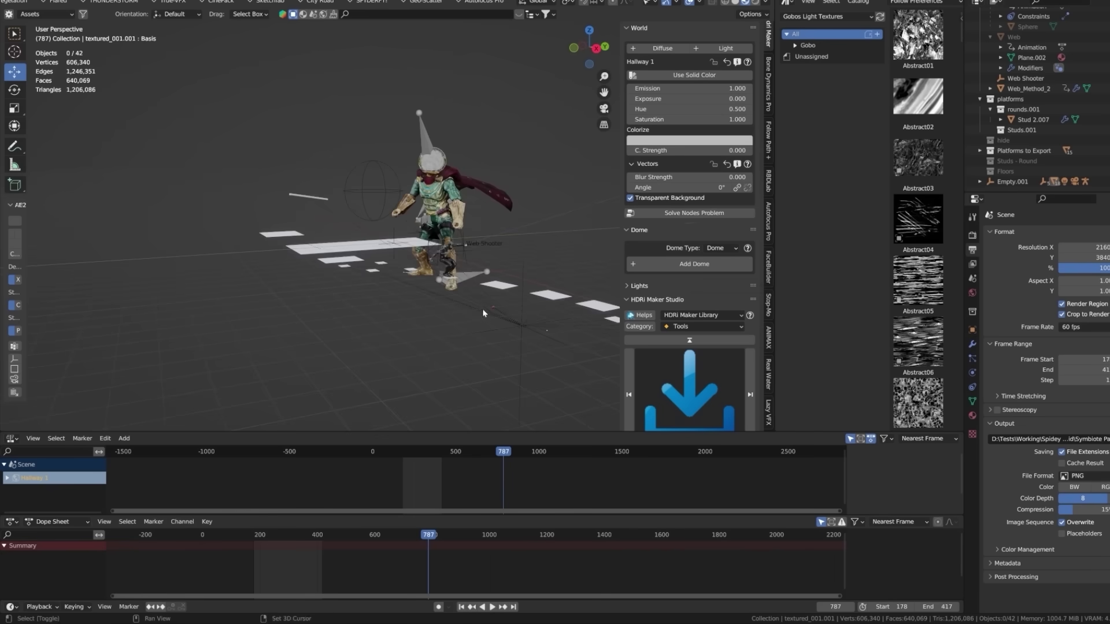
pyautogui.keyDown('shift'); pyautogui.moveTo(483, 313); pyautogui.dragTo(381, 370, button='middle'); pyautogui.keyUp('shift')
pyautogui.moveTo(434, 537); pyautogui.dragTo(443, 539)
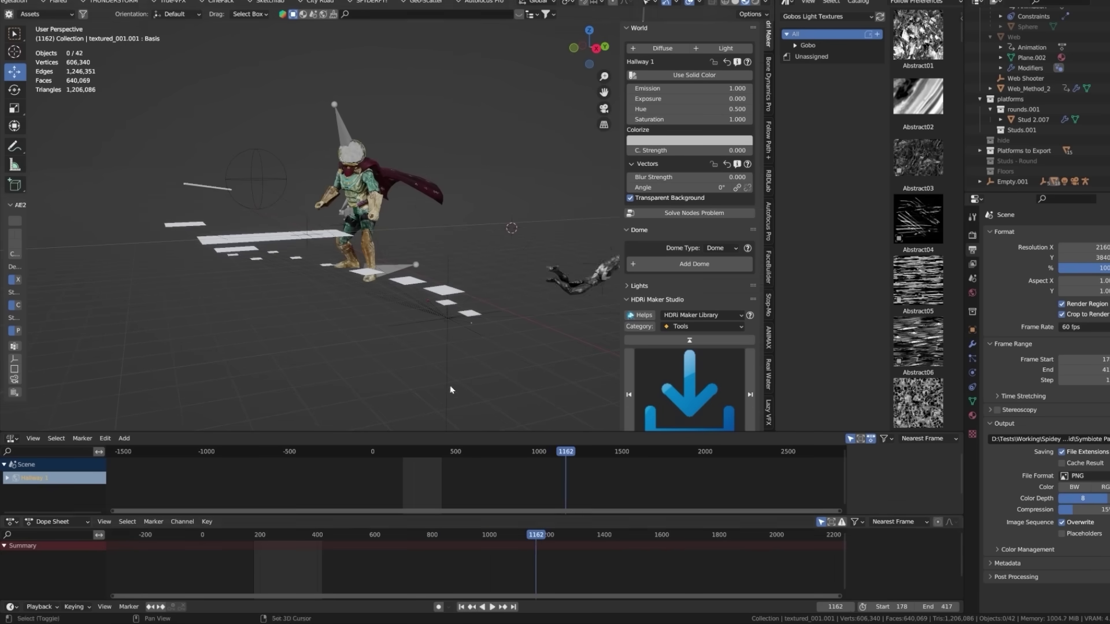
pyautogui.moveTo(451, 389); pyautogui.dragTo(311, 370, button='middle')
pyautogui.press('space')
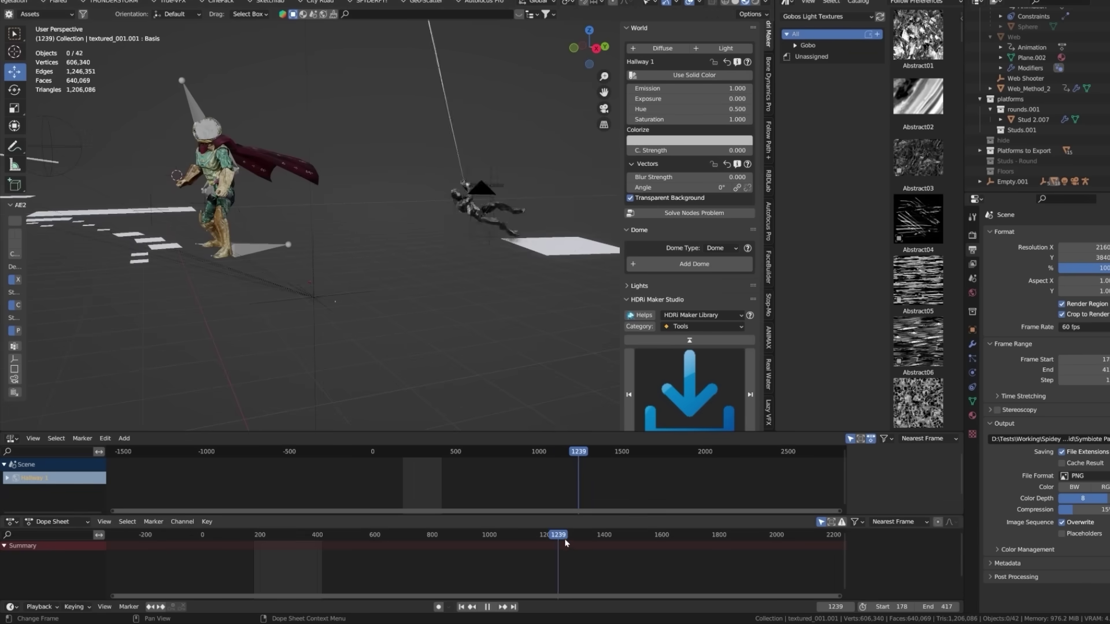